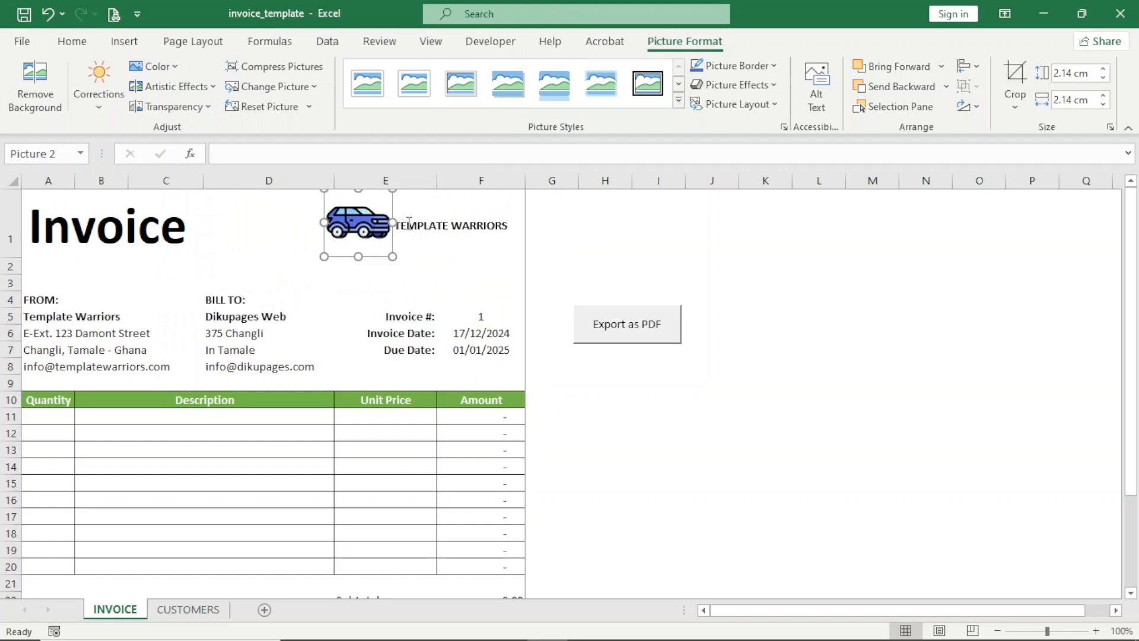
# - Select the TEMPLATE WARRIORS text in the logo text box beside the car icon
pyautogui.moveTo(398, 228); pyautogui.dragTo(492, 226)
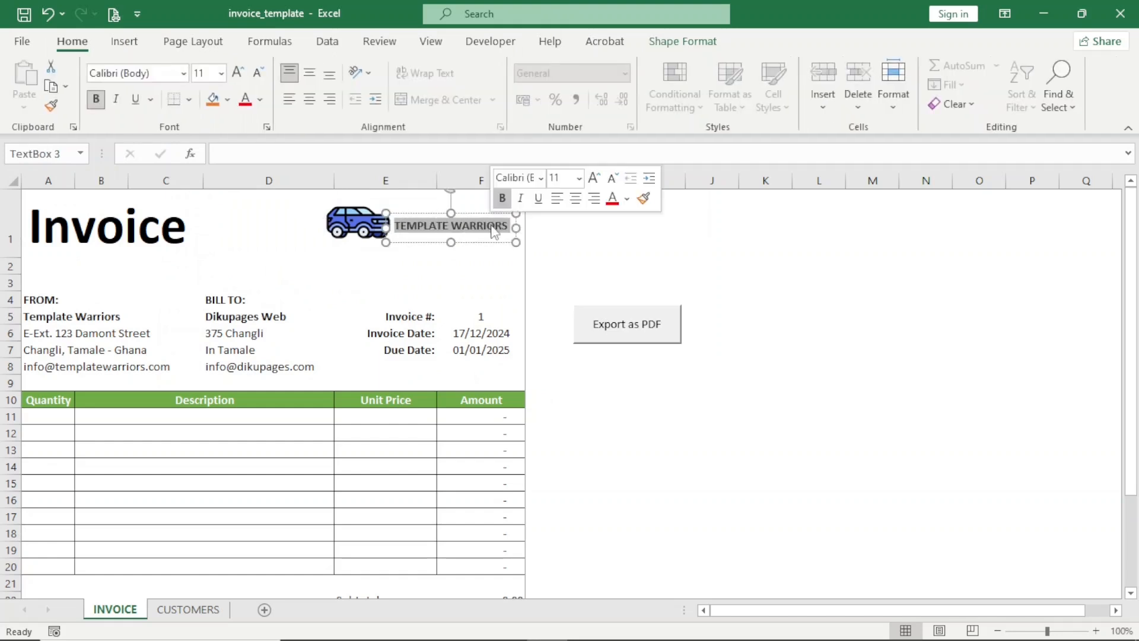
# - Change the logo text to DIKU CARS and the sender name in A5 to Diku Cars
pyautogui.write('DIKU CARS')
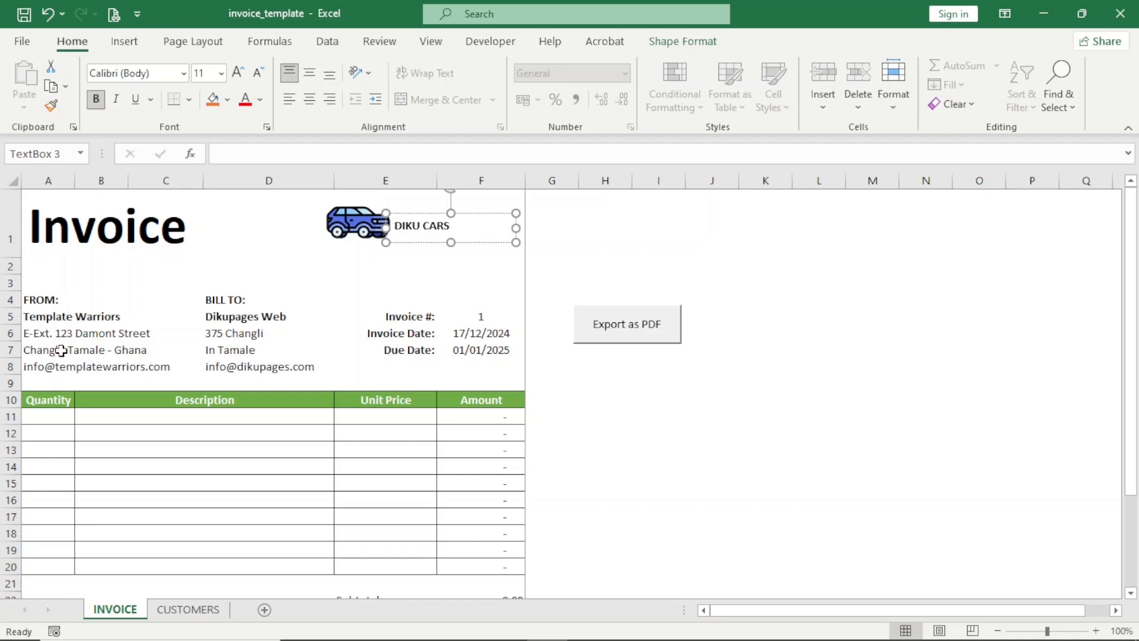
pyautogui.click(37, 319)
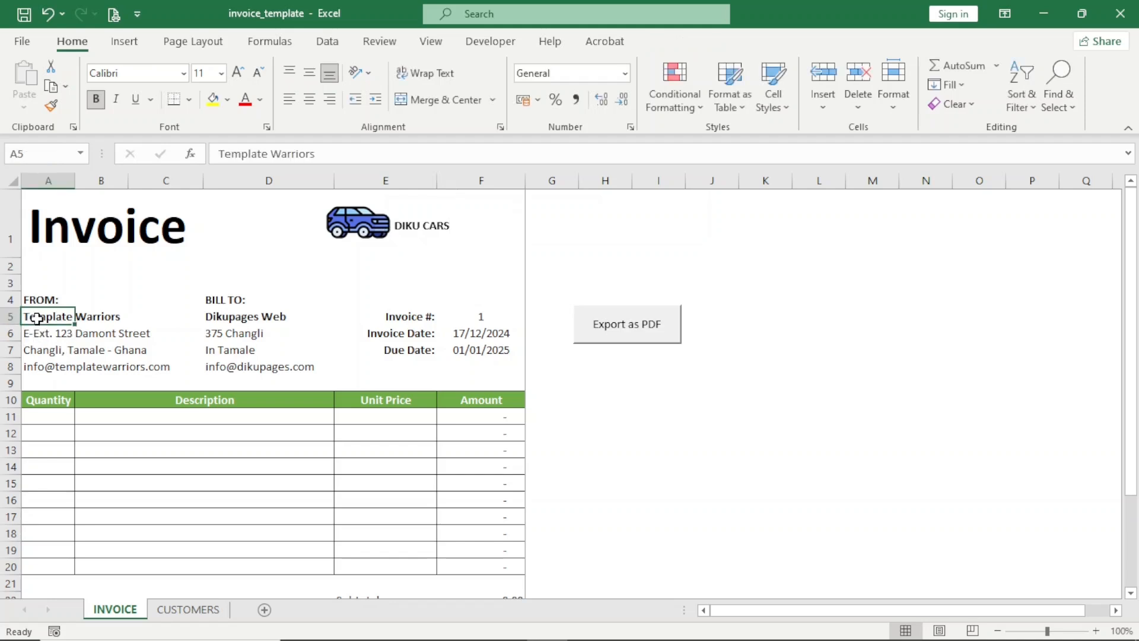
pyautogui.write('Diku Cars')
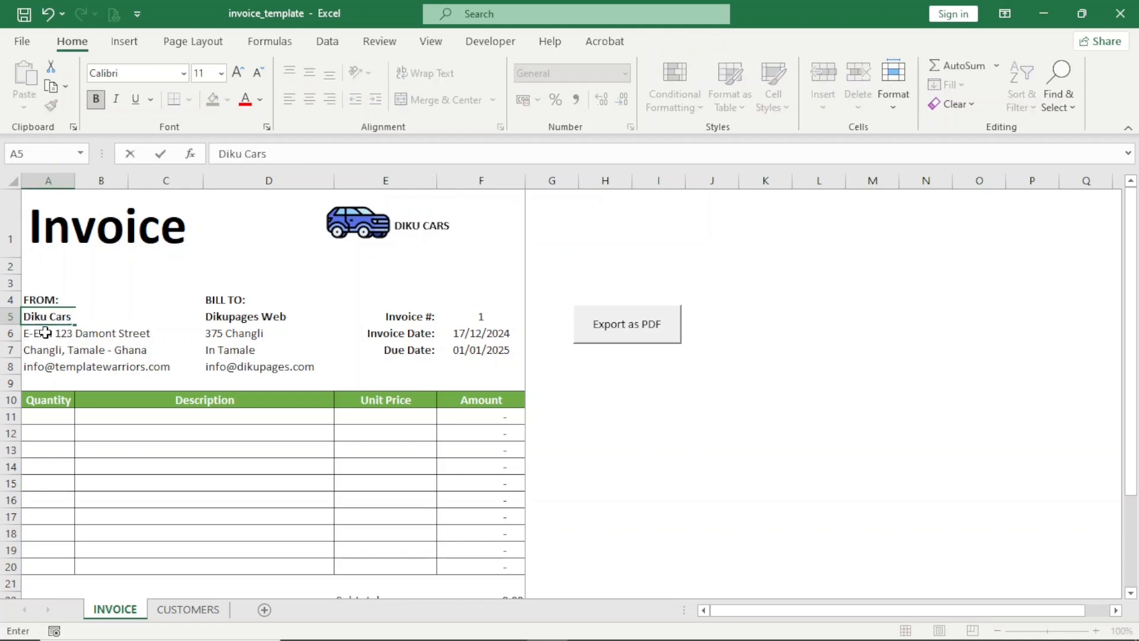
pyautogui.click(41, 330)
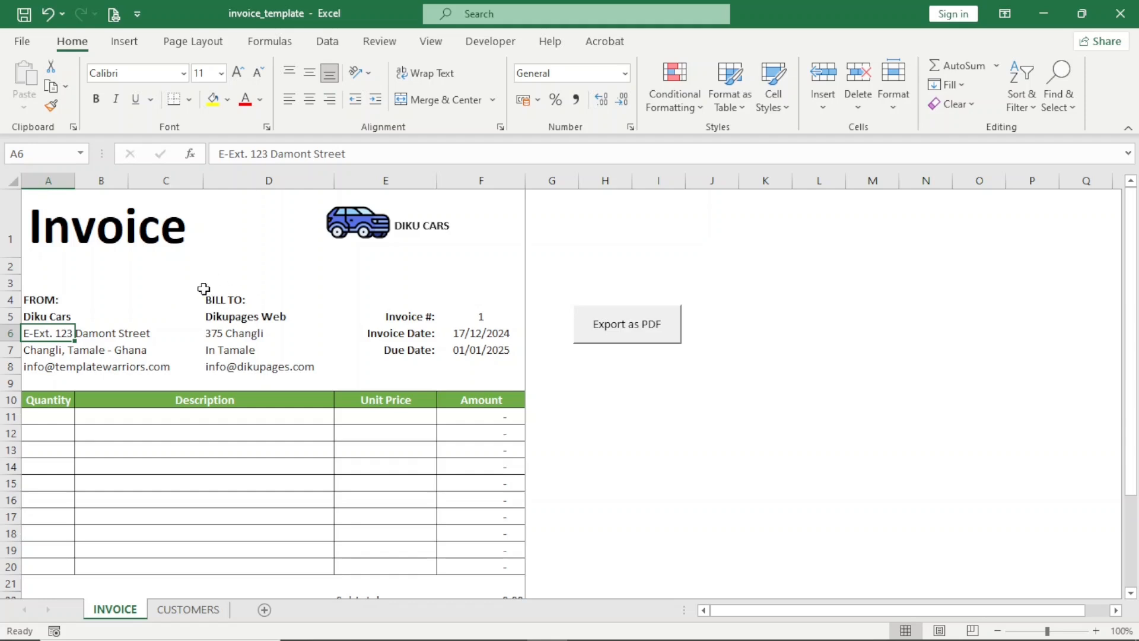
pyautogui.press('Up')
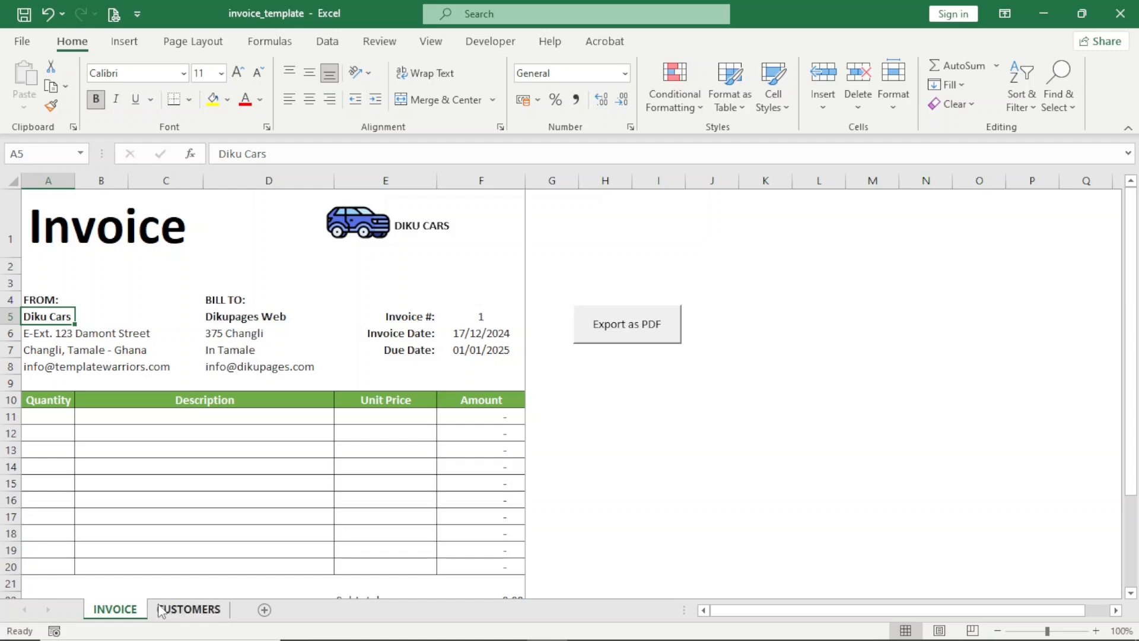
# - Bill D5 to ABC Company, then XYZ Company, from the customer dropdown, then view CUSTOMERS
pyautogui.click(189, 611)
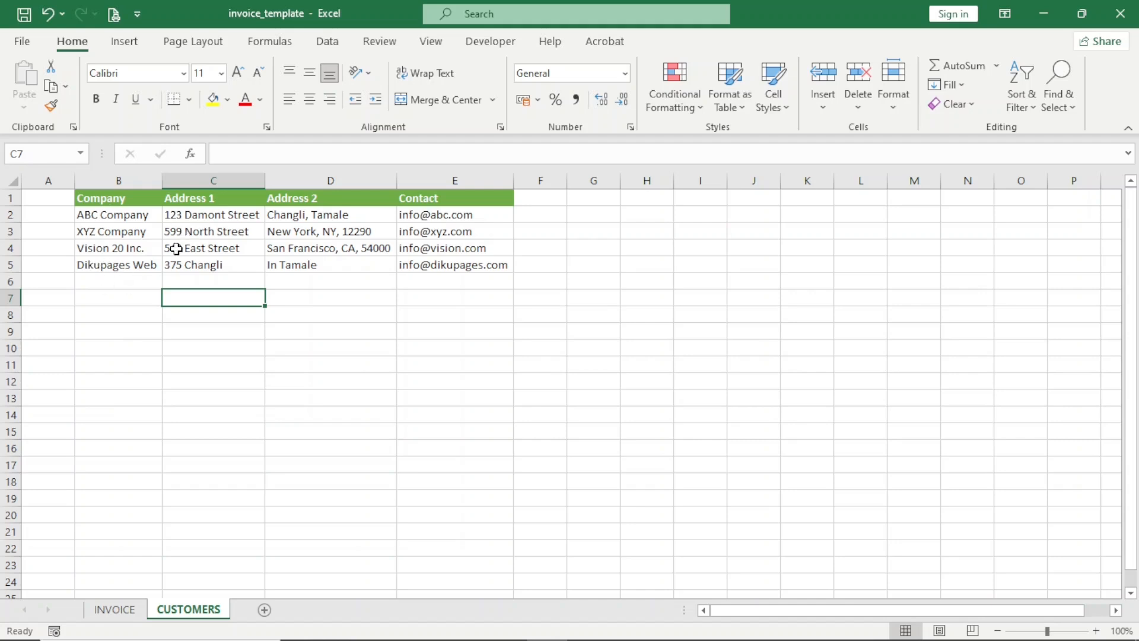
pyautogui.click(114, 614)
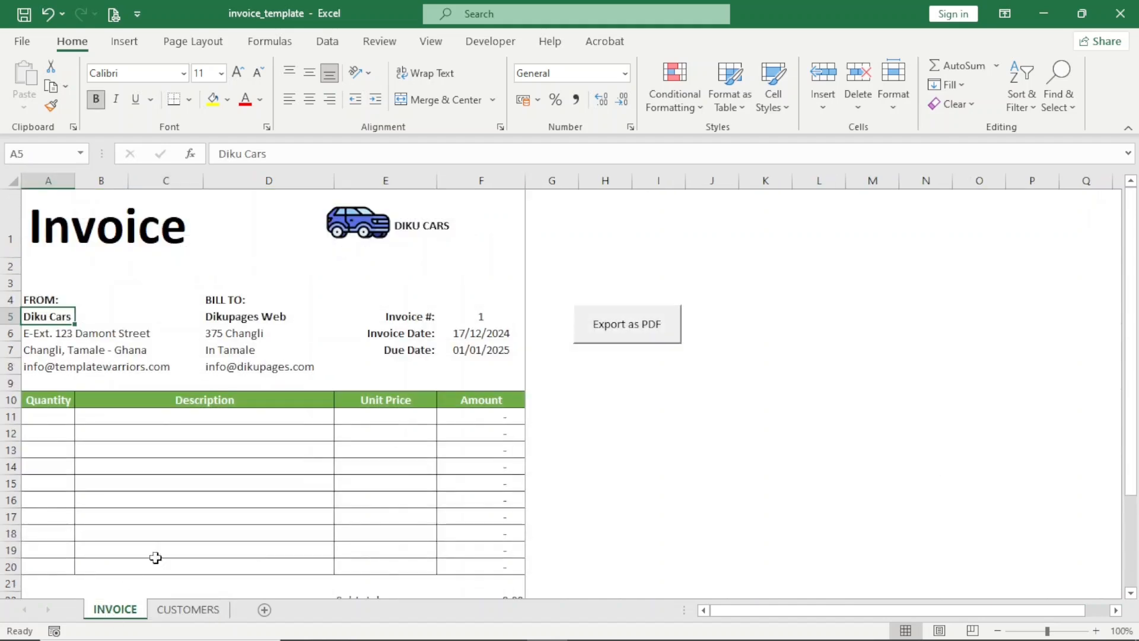
pyautogui.click(264, 318)
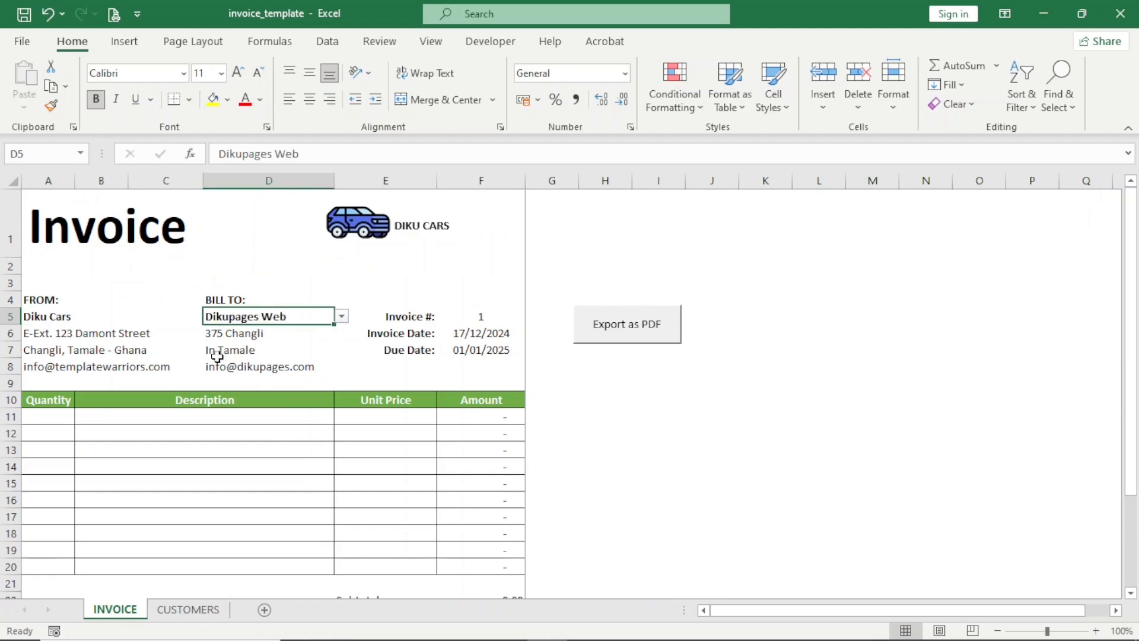
pyautogui.click(342, 316)
pyautogui.click(271, 329)
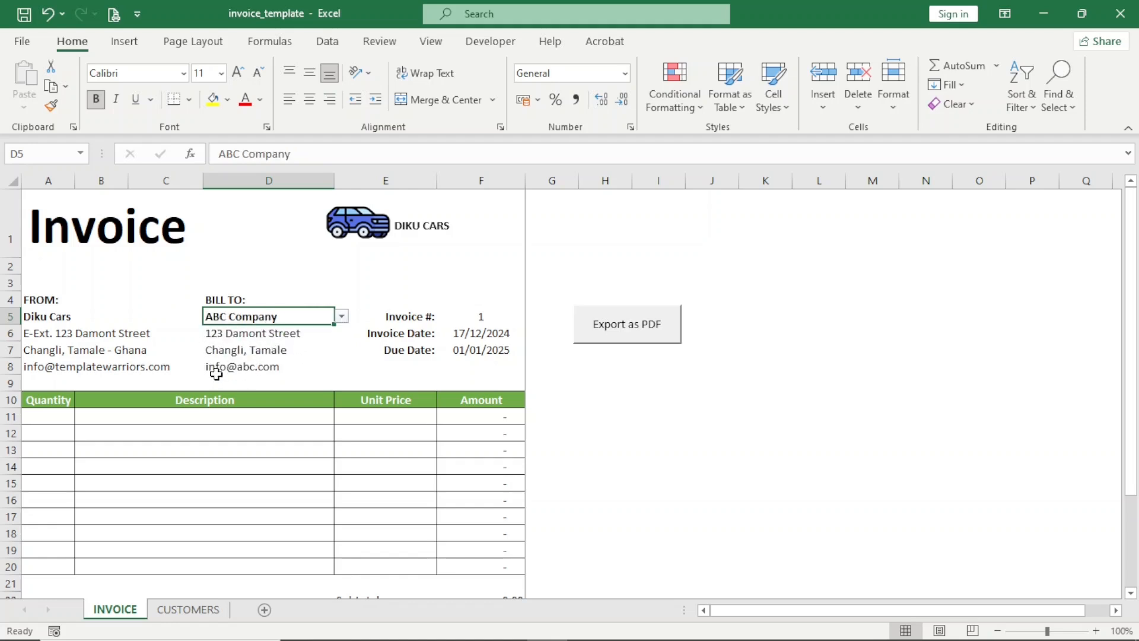
pyautogui.click(342, 317)
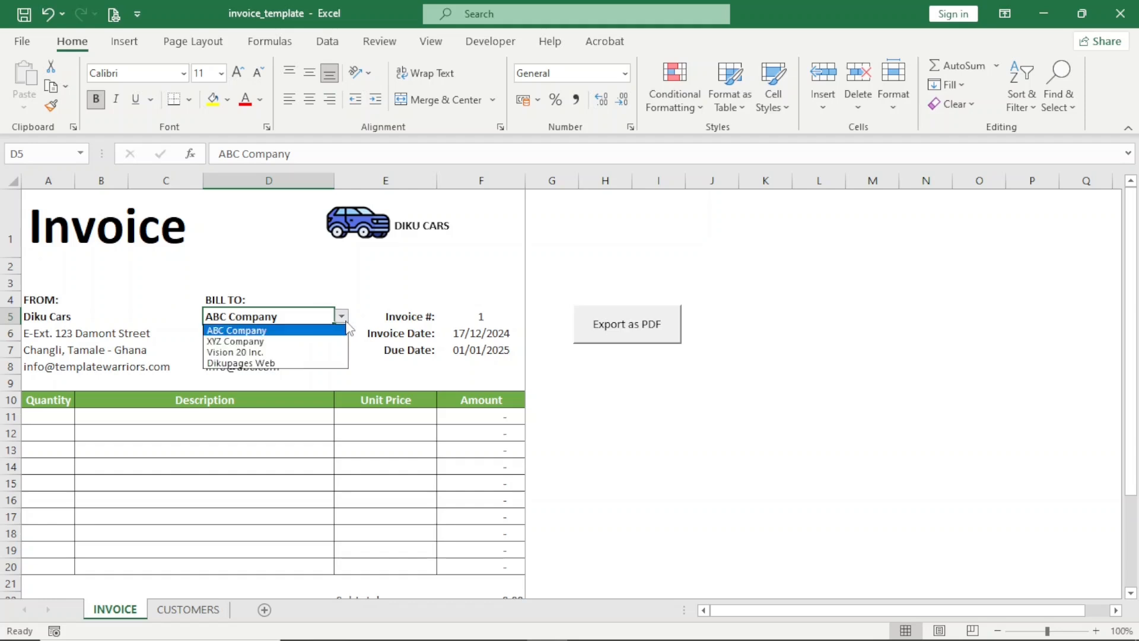
pyautogui.click(283, 345)
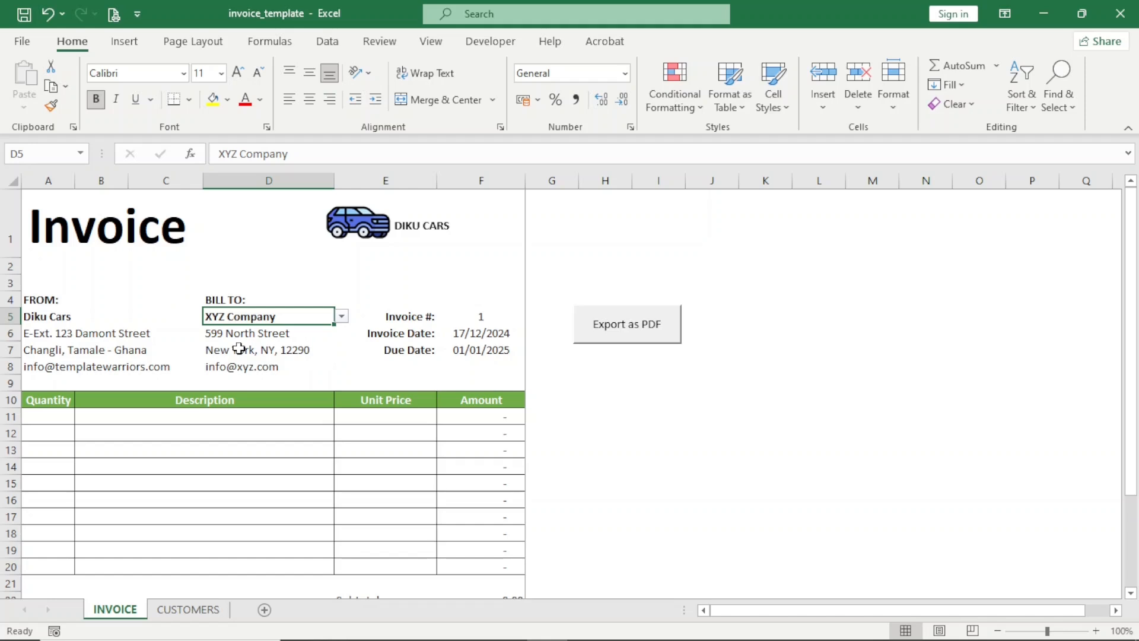
pyautogui.click(341, 316)
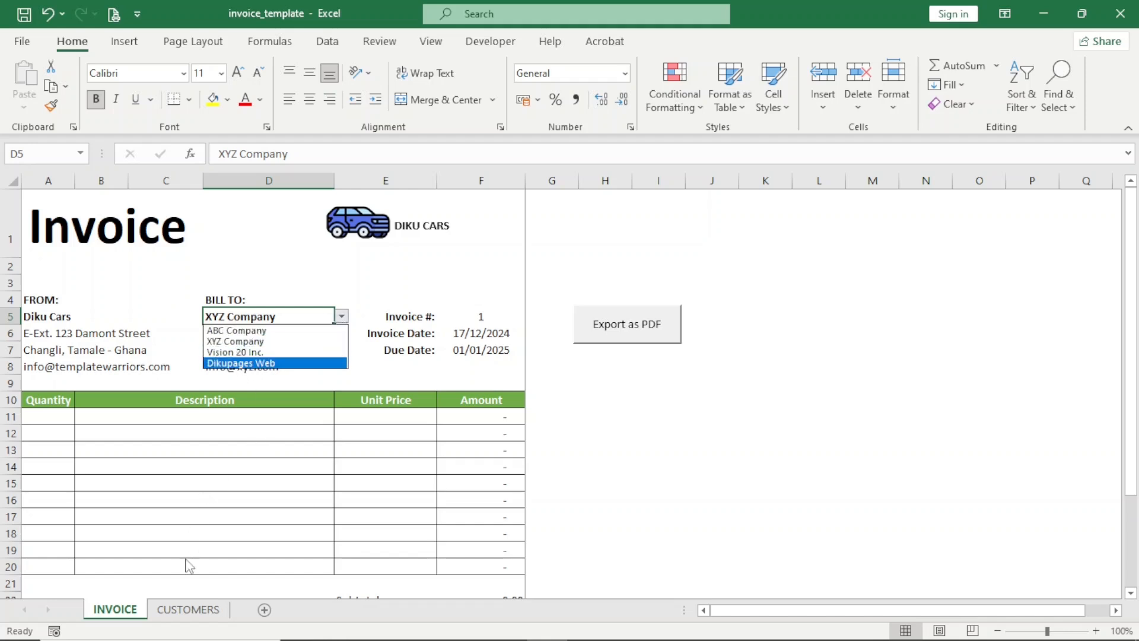
pyautogui.click(181, 611)
pyautogui.click(181, 611)
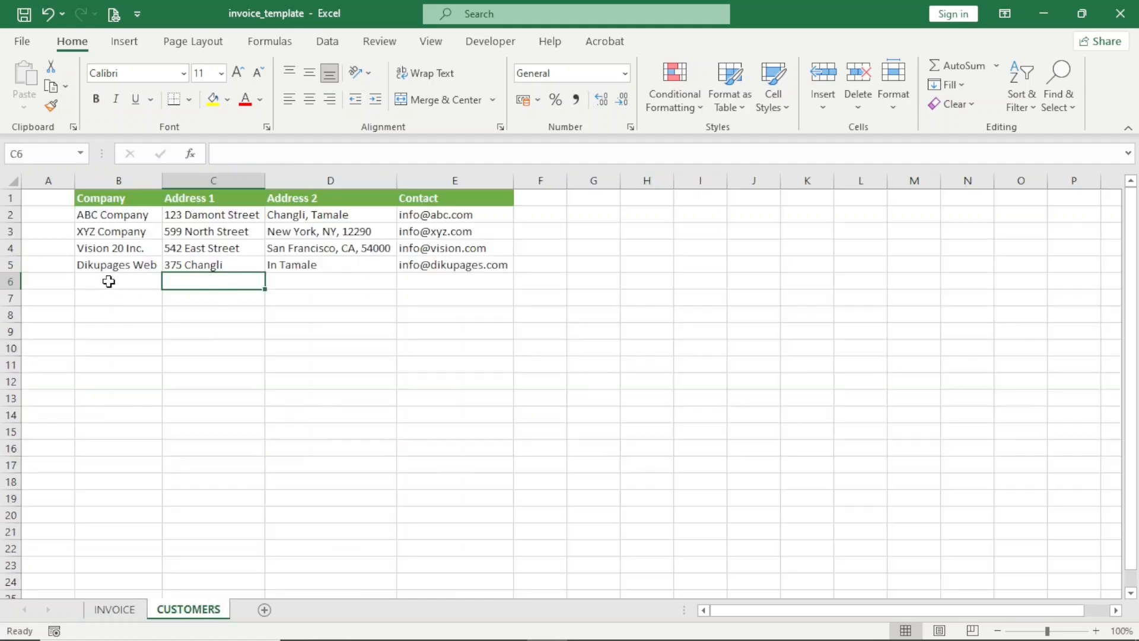
pyautogui.click(107, 283)
pyautogui.write('K')
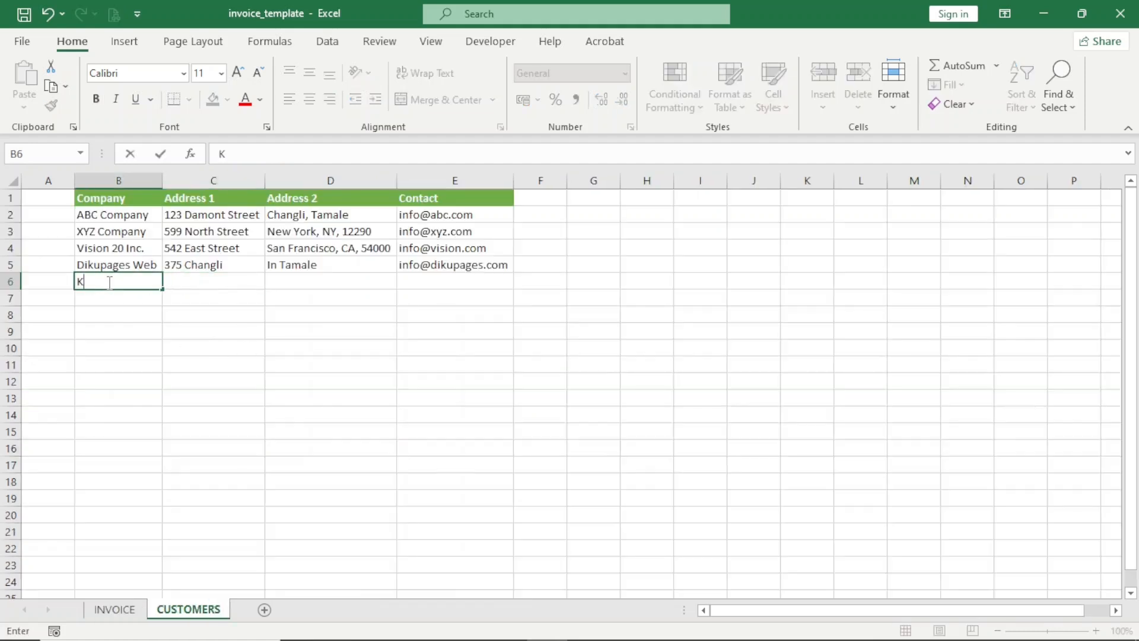
pyautogui.write('D Pring')
pyautogui.press('BackSpace')
pyautogui.write('ts')
pyautogui.press('Tab')
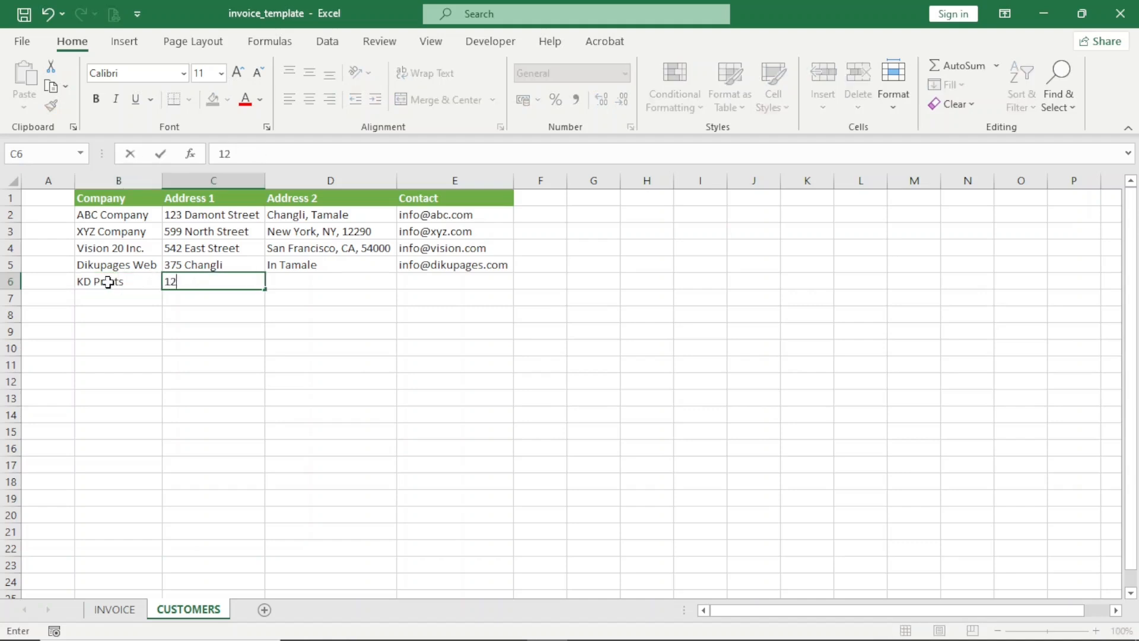
pyautogui.press('Tab')
pyautogui.write('Zah, Tamale')
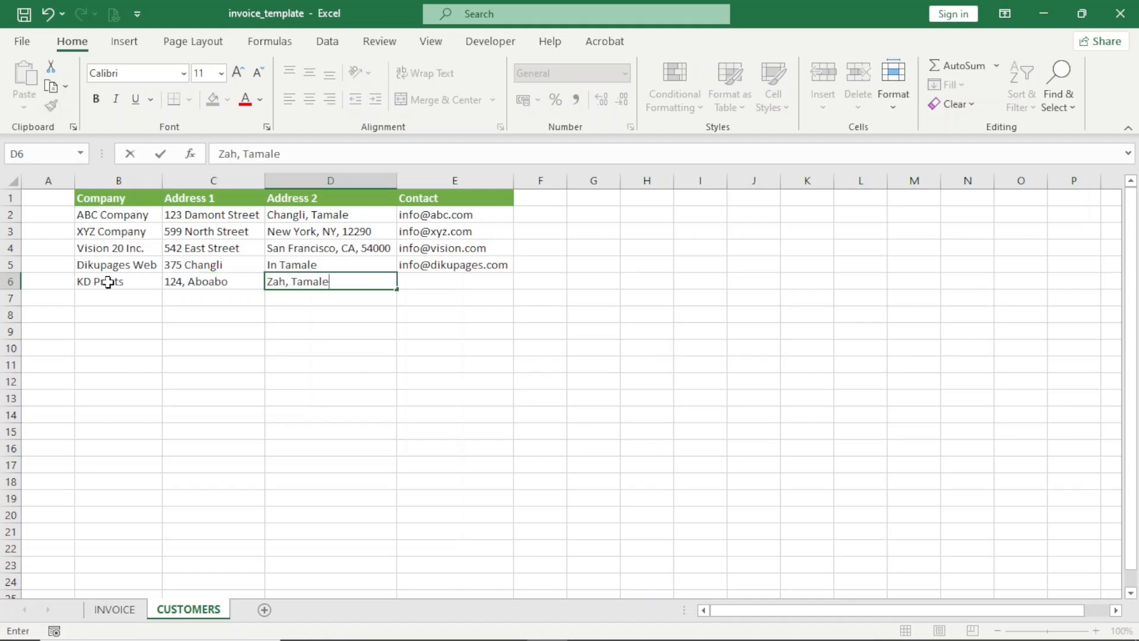
pyautogui.press('Tab')
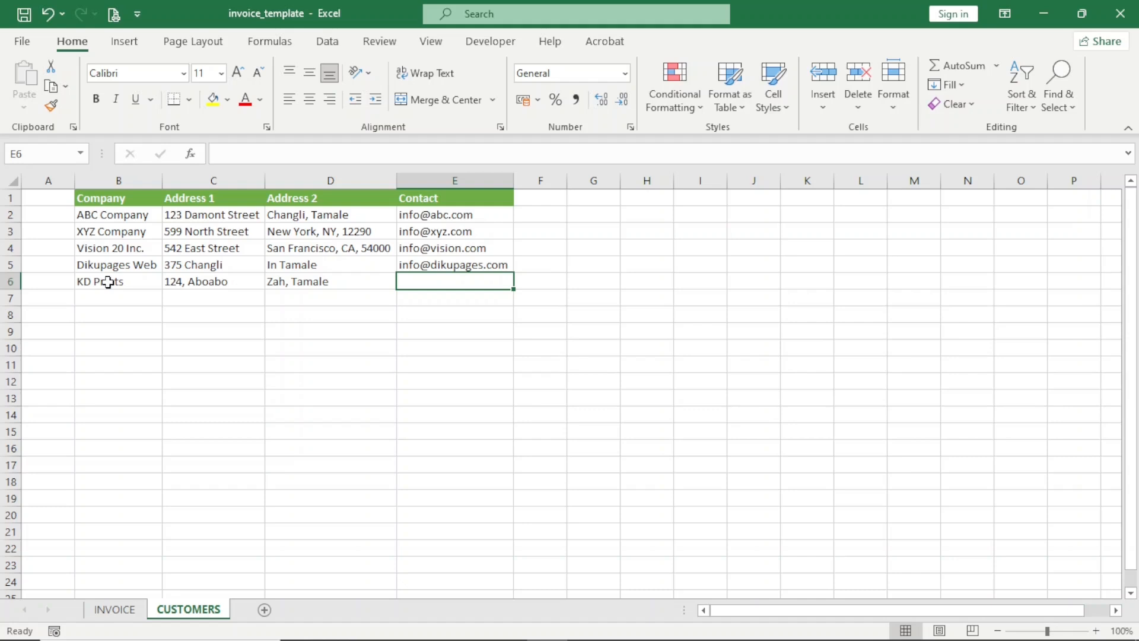
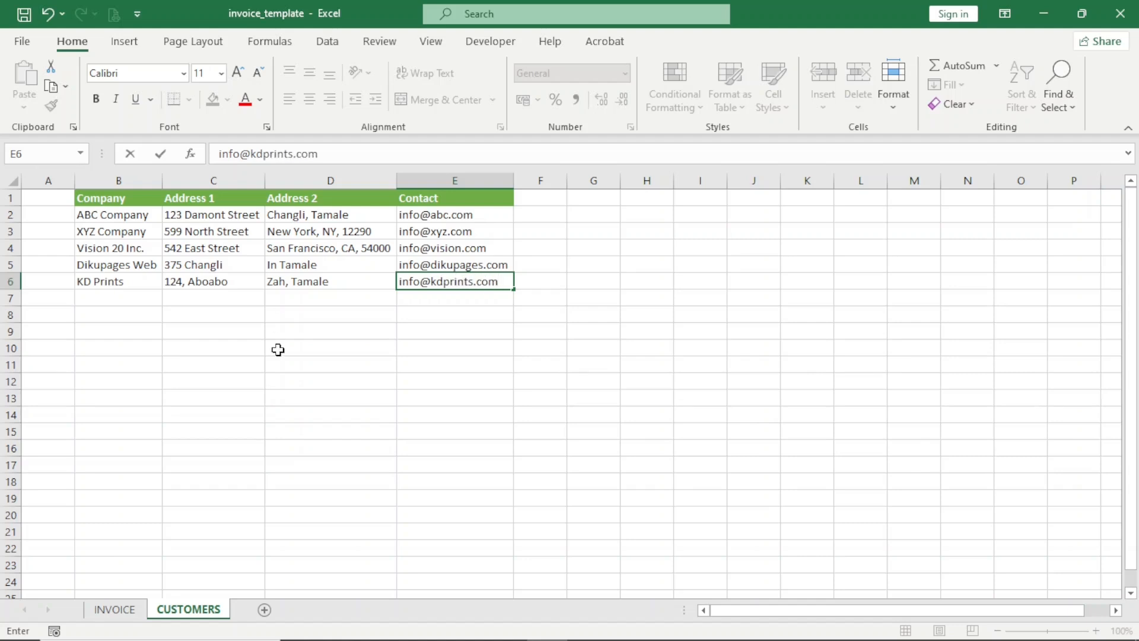
pyautogui.click(128, 611)
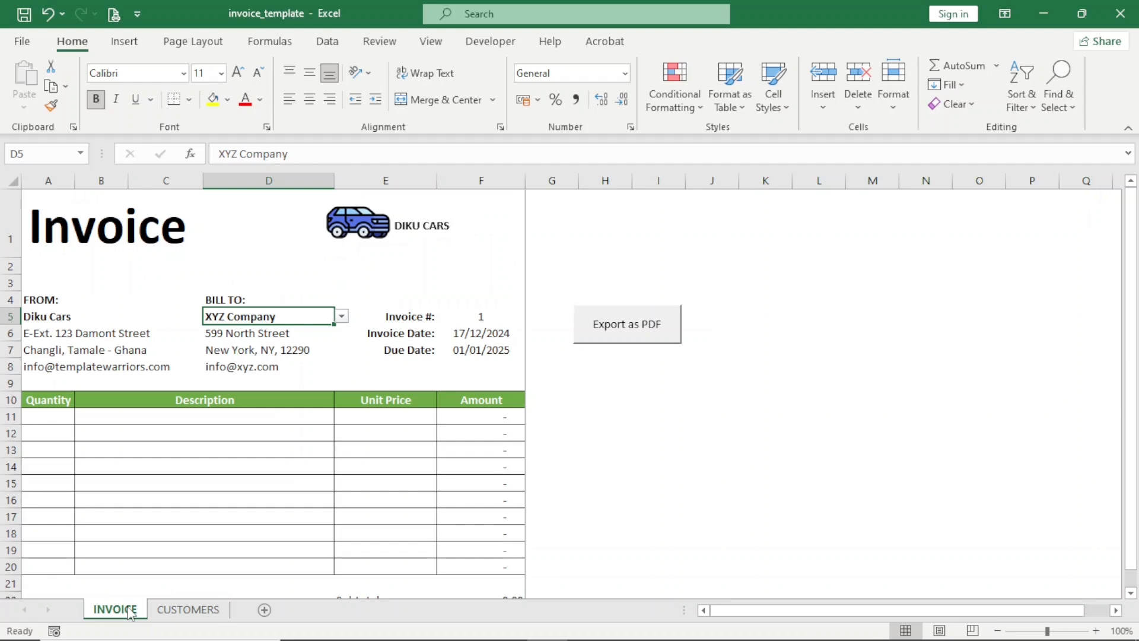
# - Pick KD Prints from the D5 customer dropdown so its details fill in under BILL TO
pyautogui.click(343, 316)
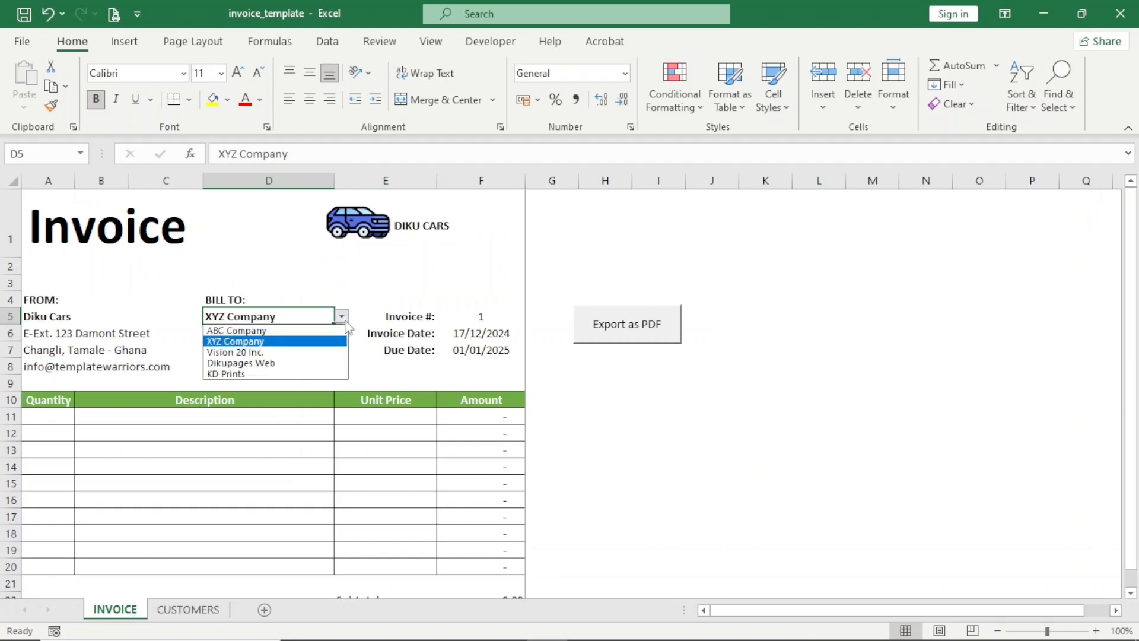
pyautogui.click(221, 374)
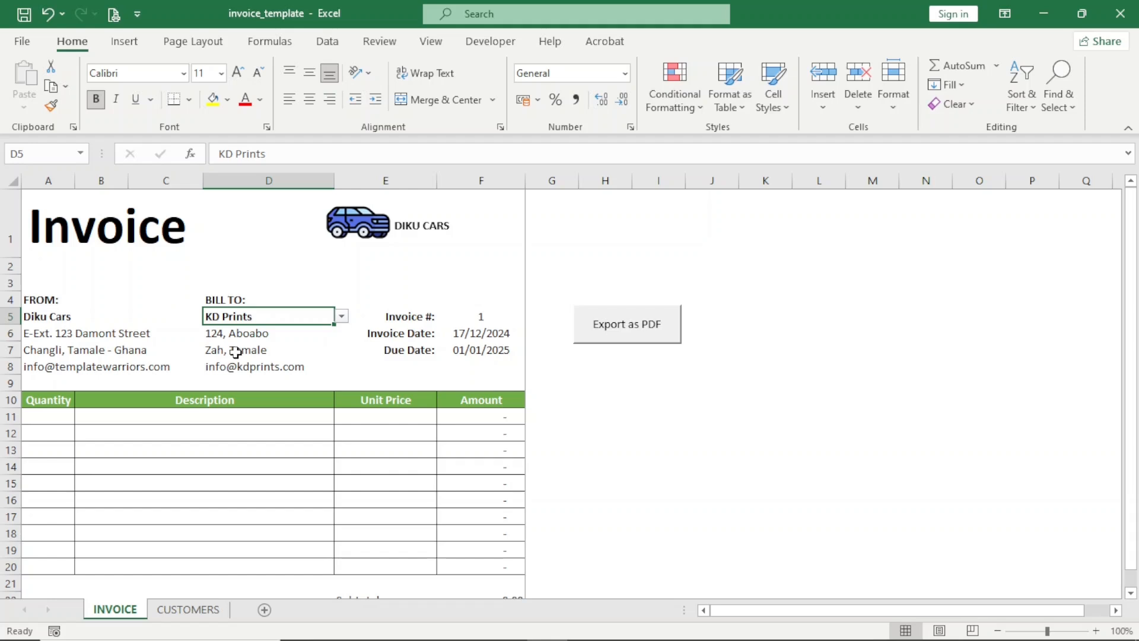
pyautogui.click(478, 317)
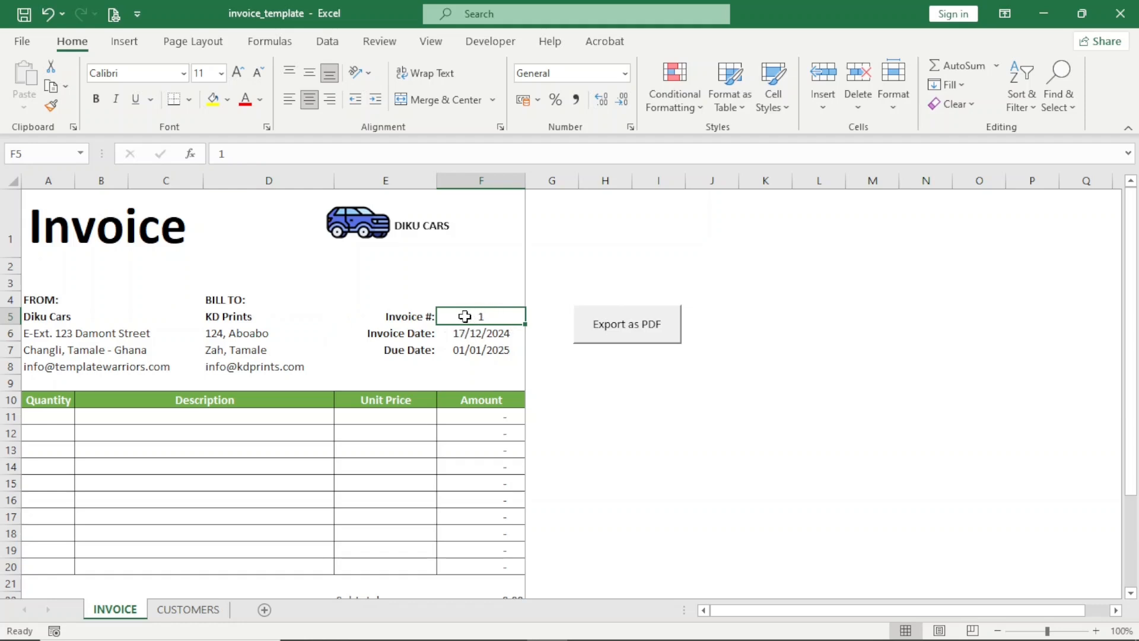
# - Try invoice numbers 2 and 3 in F5, then set it back to 1
pyautogui.write('2')
pyautogui.press('Return')
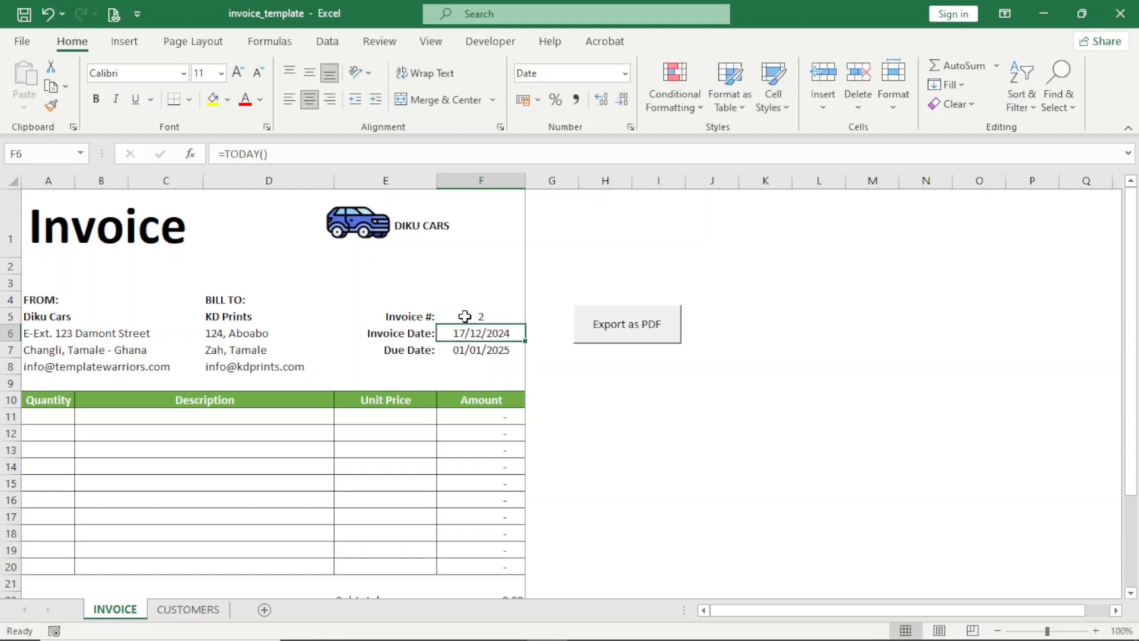
pyautogui.click(465, 316)
pyautogui.write('3')
pyautogui.press('Return')
pyautogui.click(464, 317)
pyautogui.write('1')
pyautogui.press('Return')
# - Change the F7 due date formula from =F6+15 to =F6+10, giving 27/12/2024
pyautogui.click(472, 351)
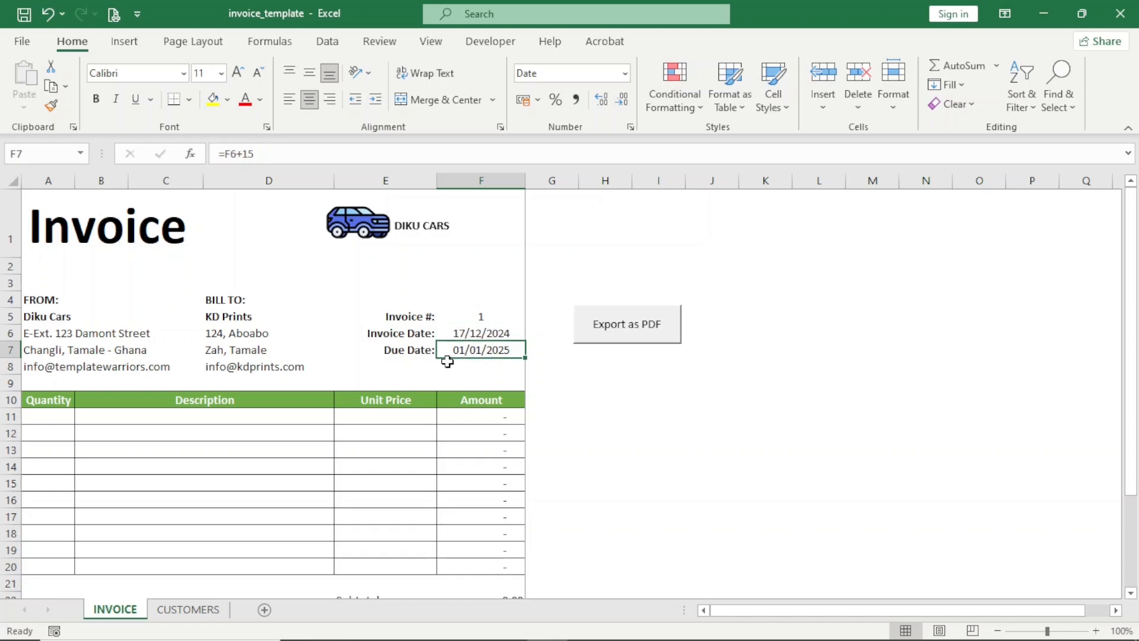
pyautogui.write('=')
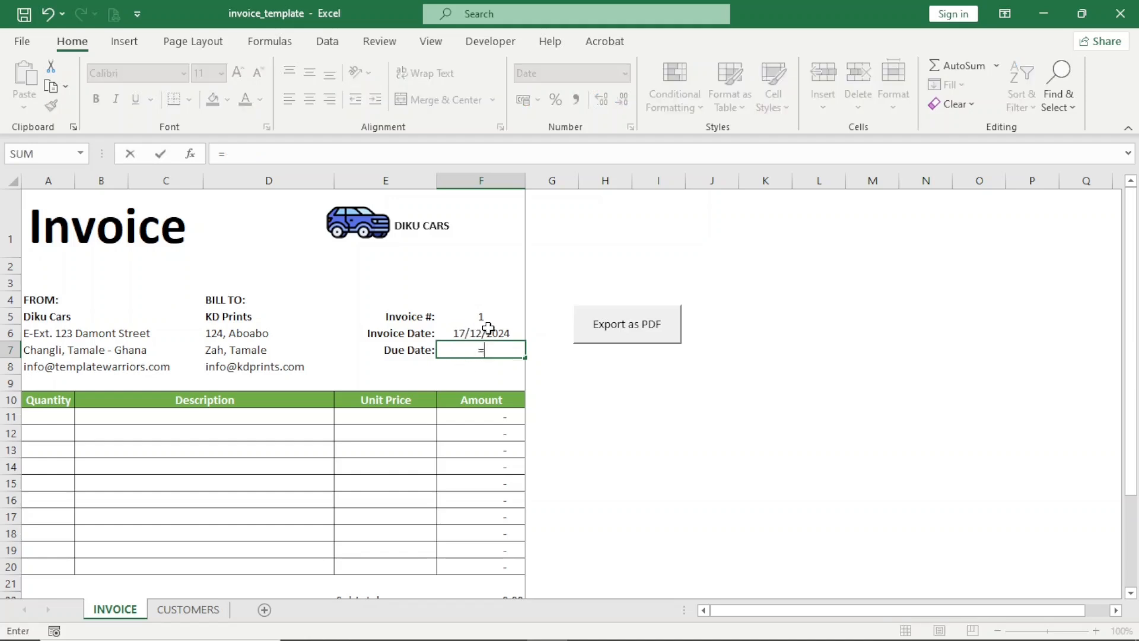
pyautogui.click(469, 333)
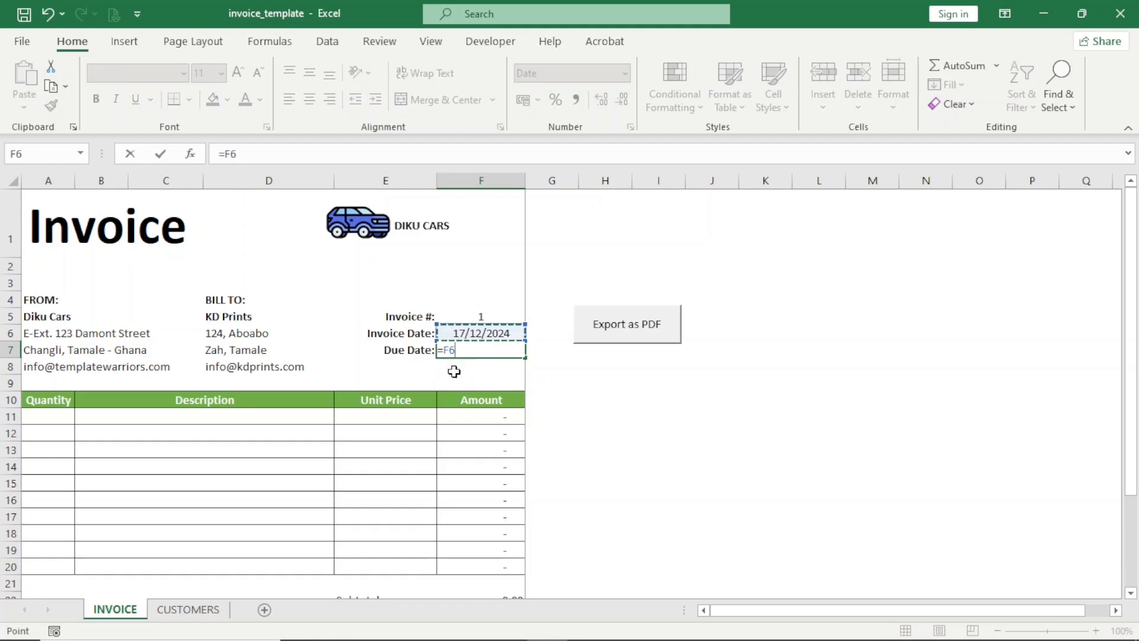
pyautogui.write('+')
pyautogui.press('Return')
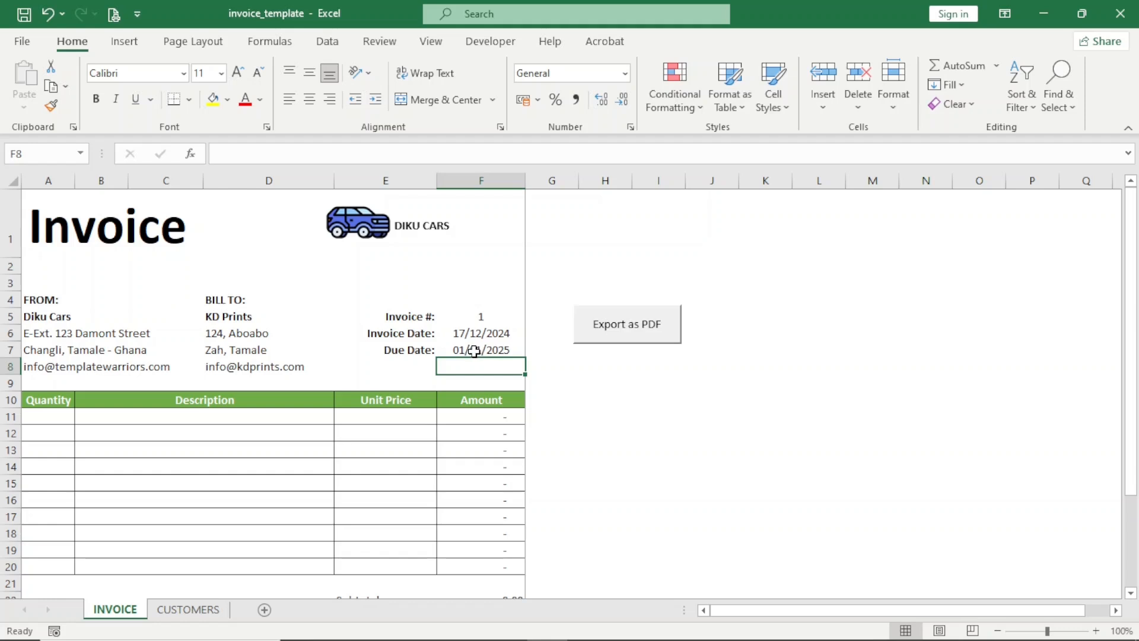
pyautogui.click(474, 350)
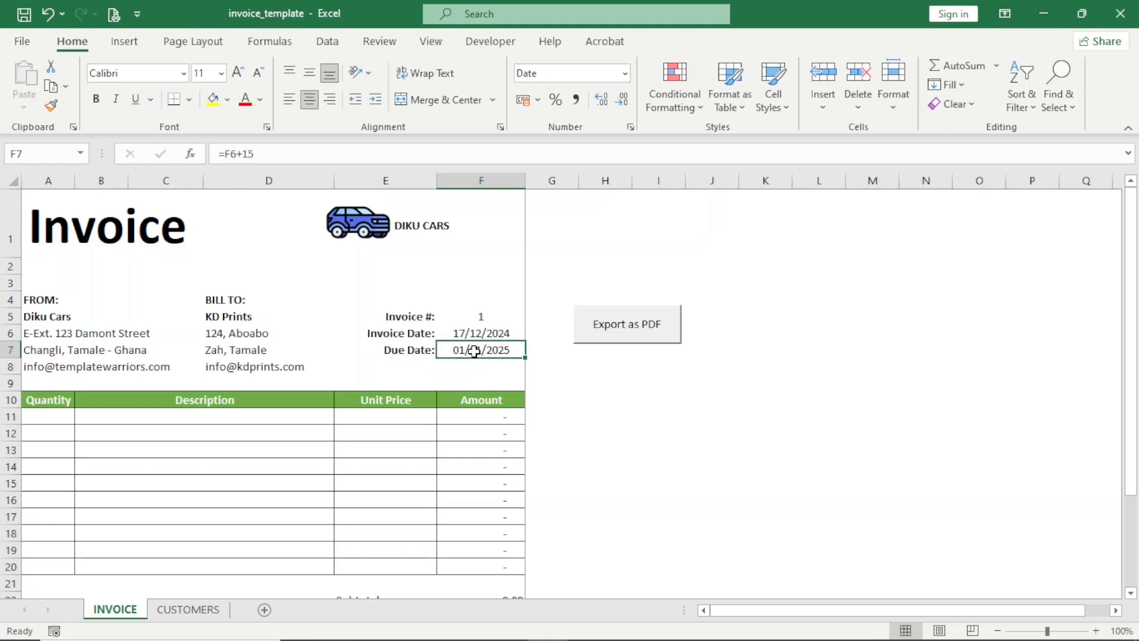
pyautogui.click(267, 156)
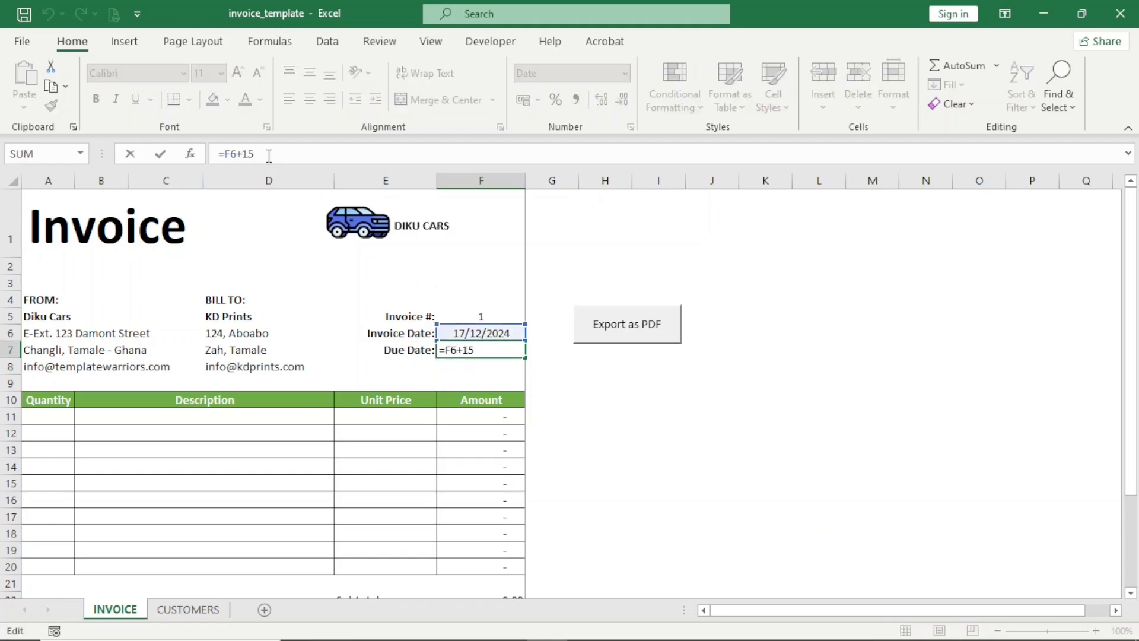
pyautogui.press('BackSpace')
pyautogui.write('0')
pyautogui.press('Return')
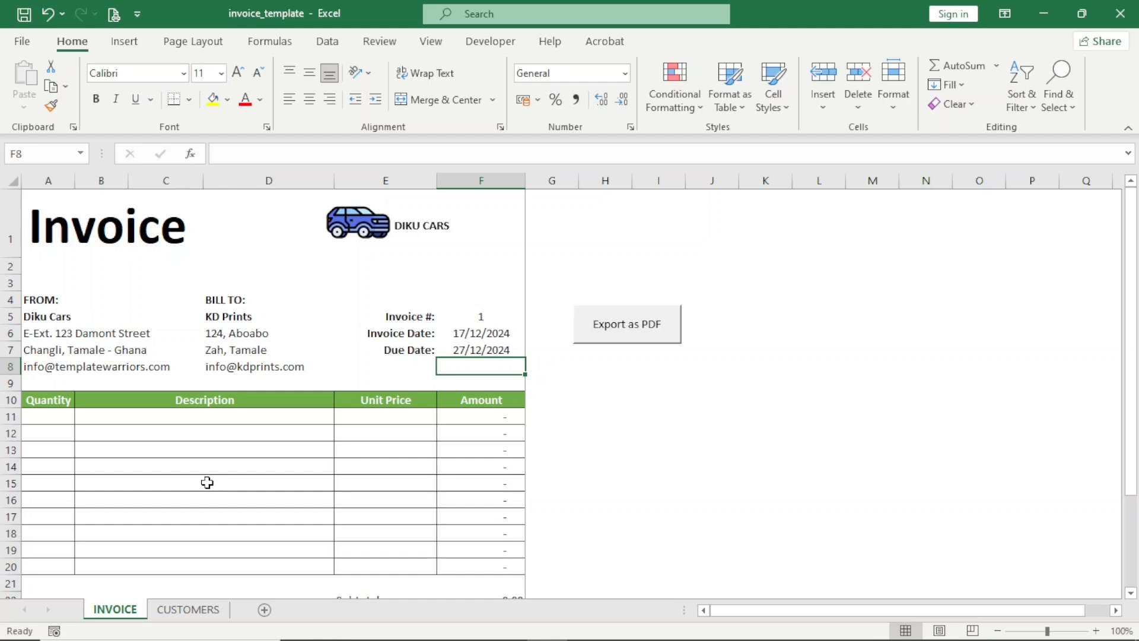
# - Enter row 11: quantity 2, Car bonet part, unit price 55
pyautogui.scroll(-1, 207, 483)
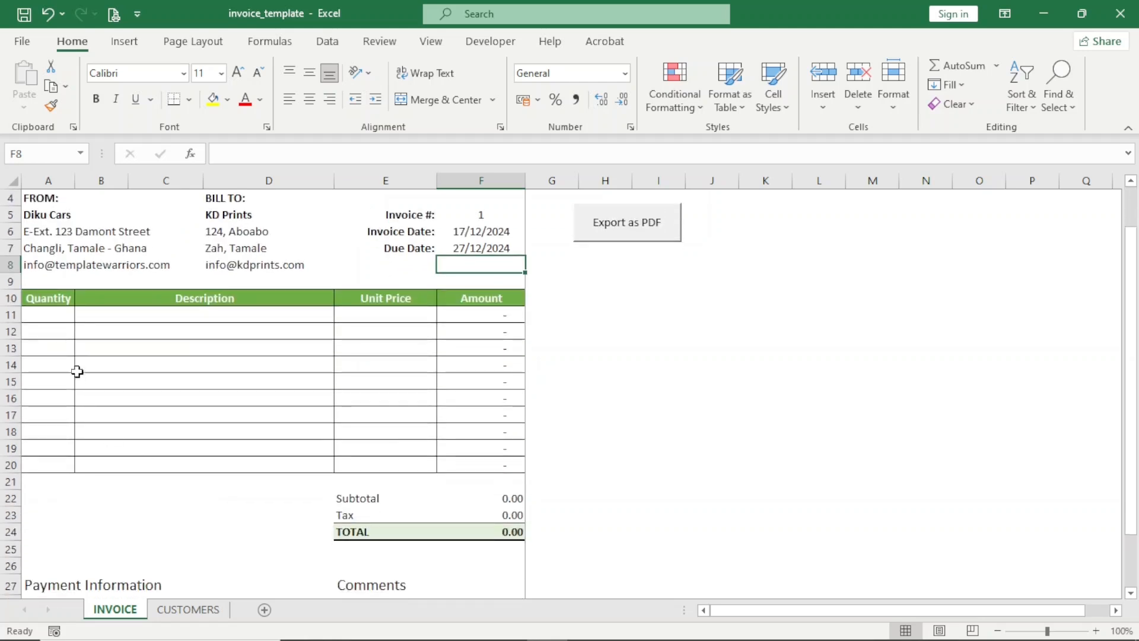
pyautogui.click(50, 316)
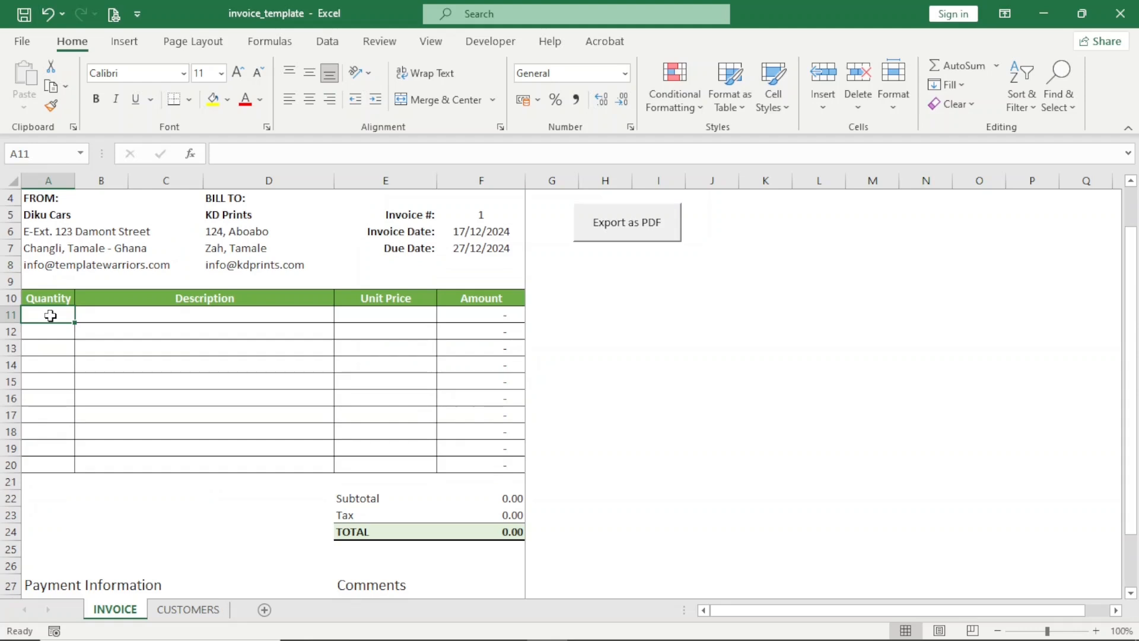
pyautogui.write('2')
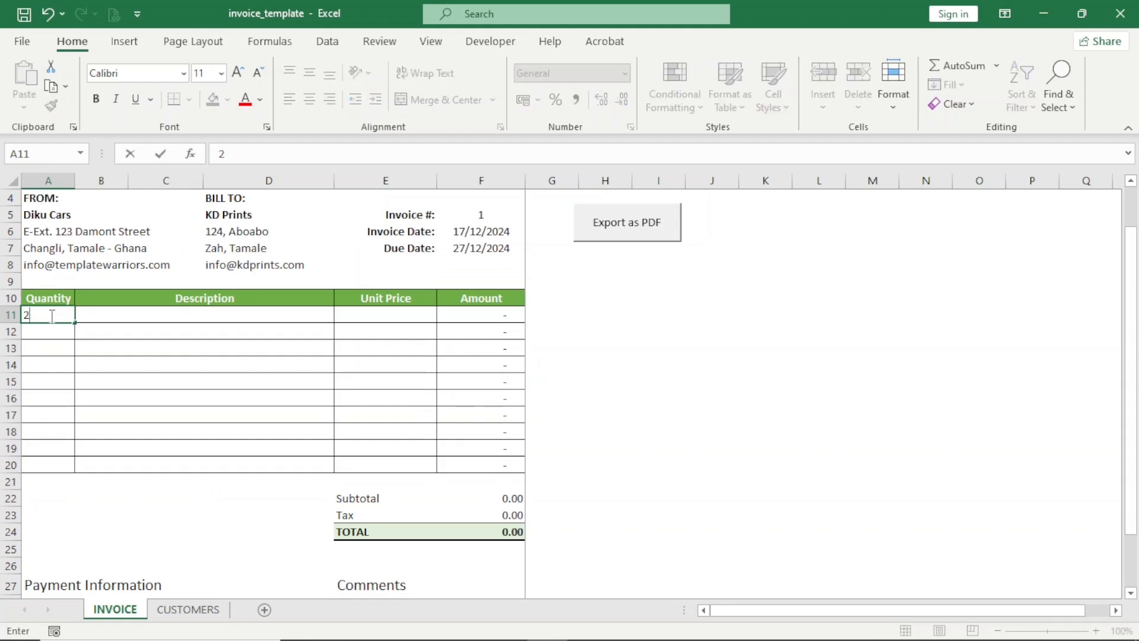
pyautogui.press('Tab')
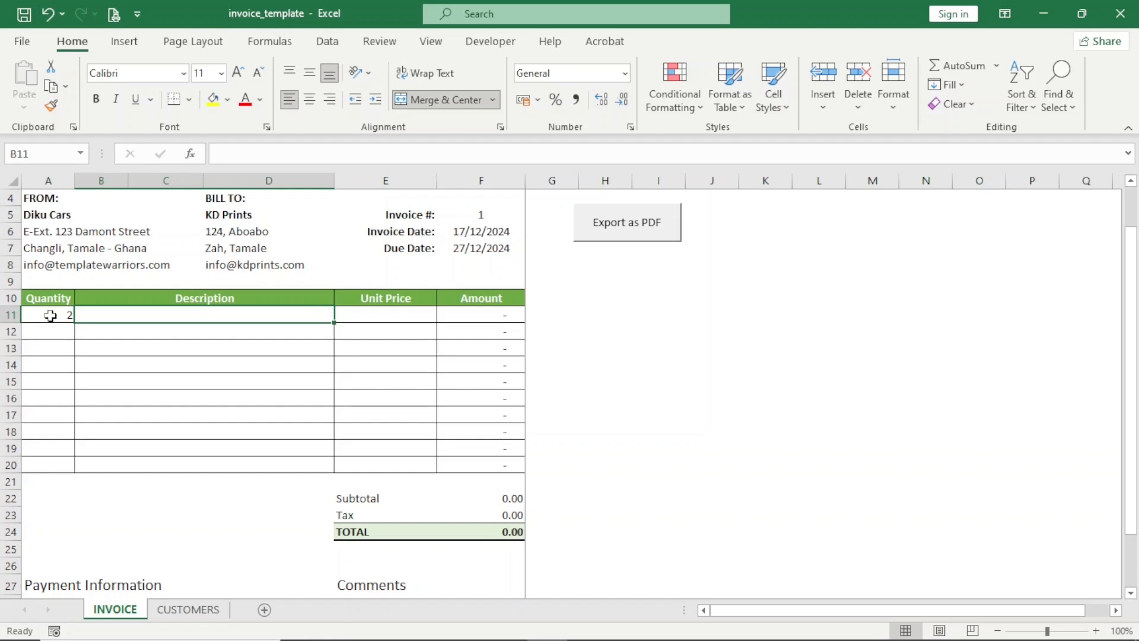
pyautogui.write('Car bon')
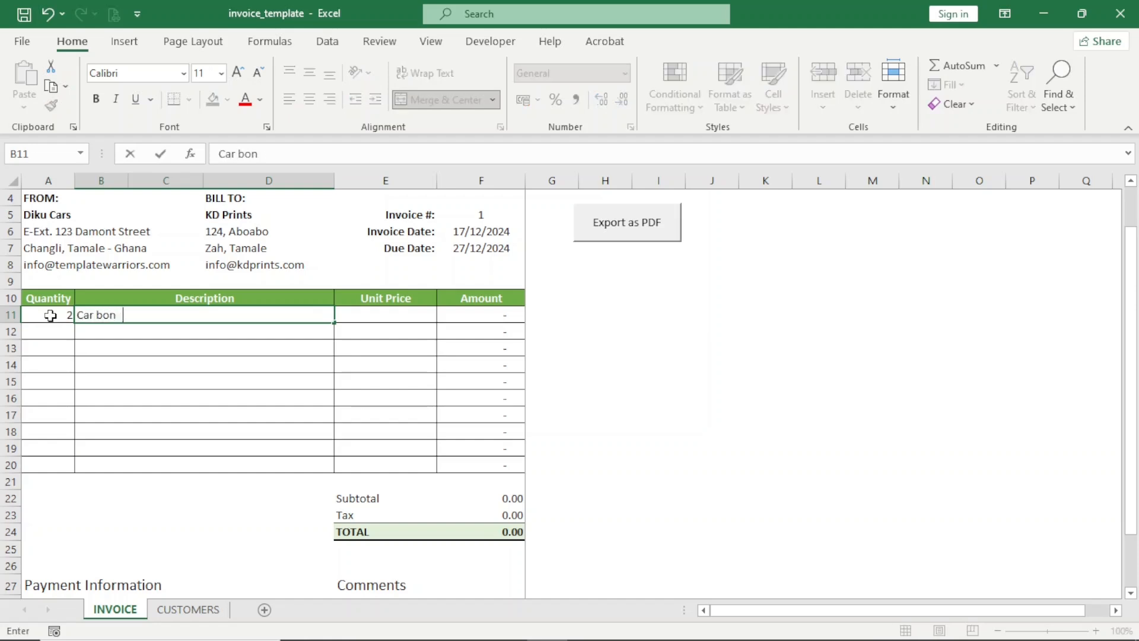
pyautogui.write('et part')
pyautogui.press('Tab')
pyautogui.write('55')
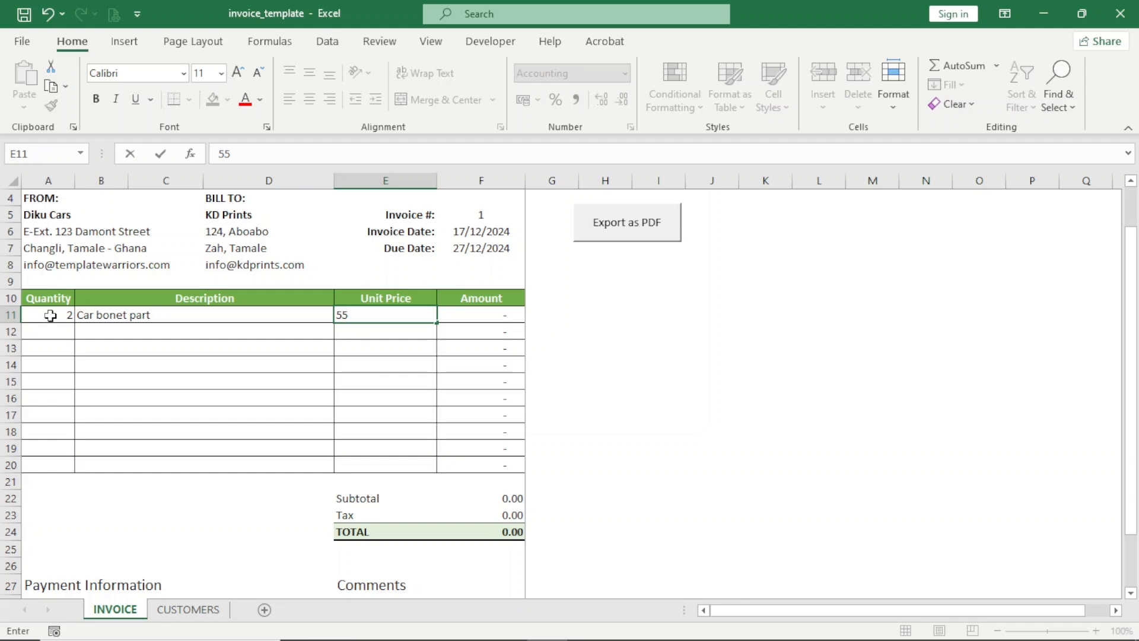
pyautogui.press('Return')
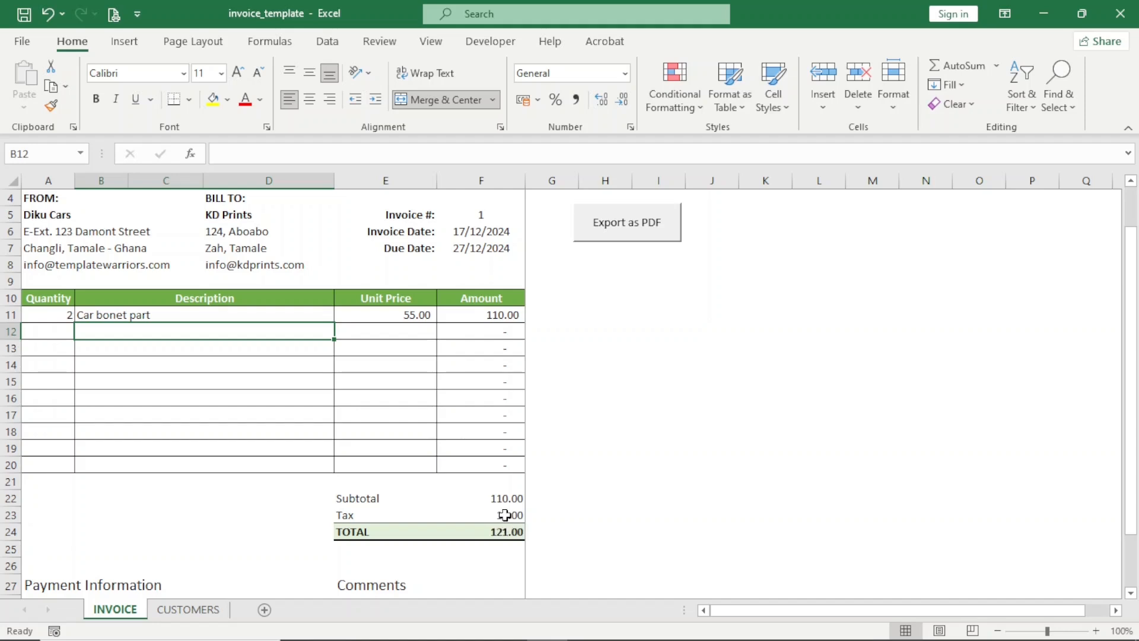
pyautogui.click(504, 515)
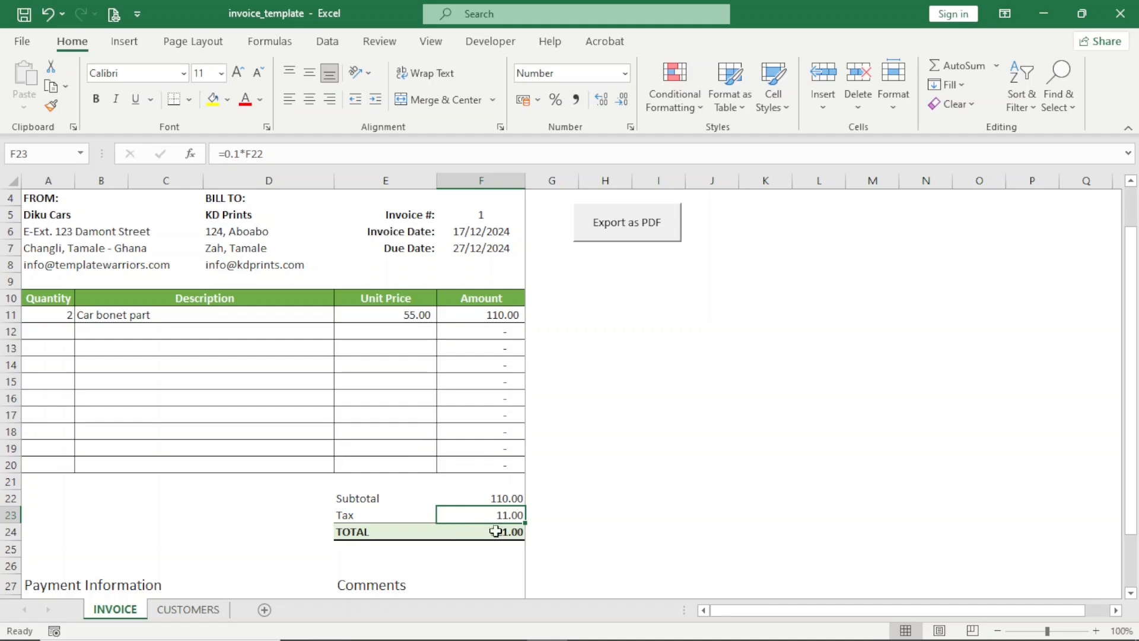
pyautogui.click(239, 153)
pyautogui.moveTo(240, 153); pyautogui.dragTo(225, 154)
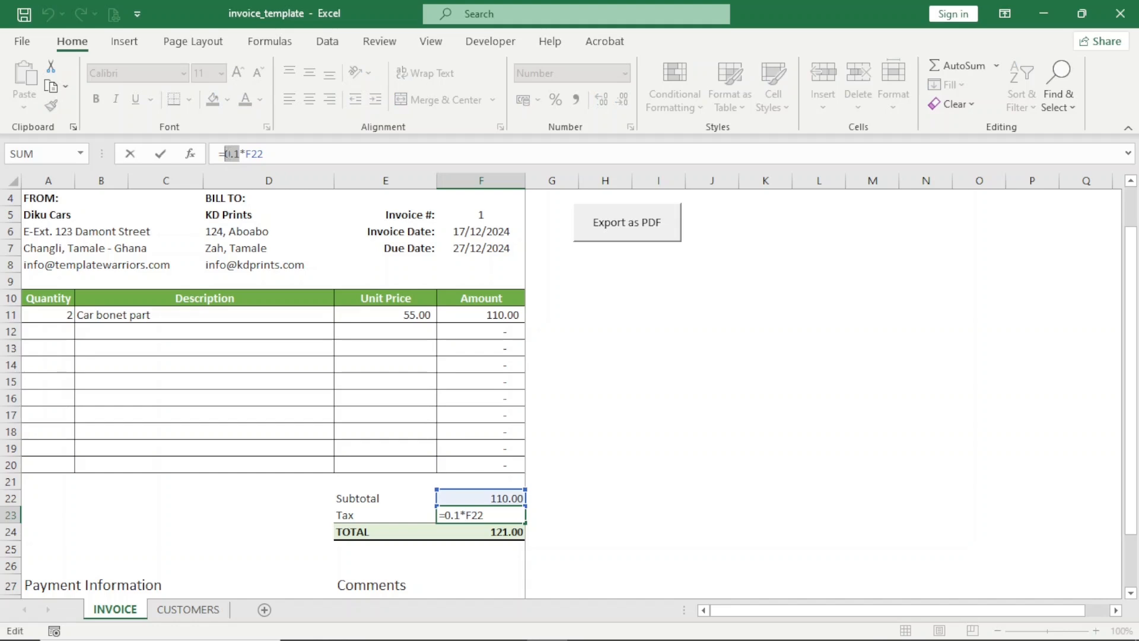
pyautogui.press('Return')
# - Enter row 12: quantity 1, Product 2, unit price 100, then select the TOTAL cell
pyautogui.click(56, 334)
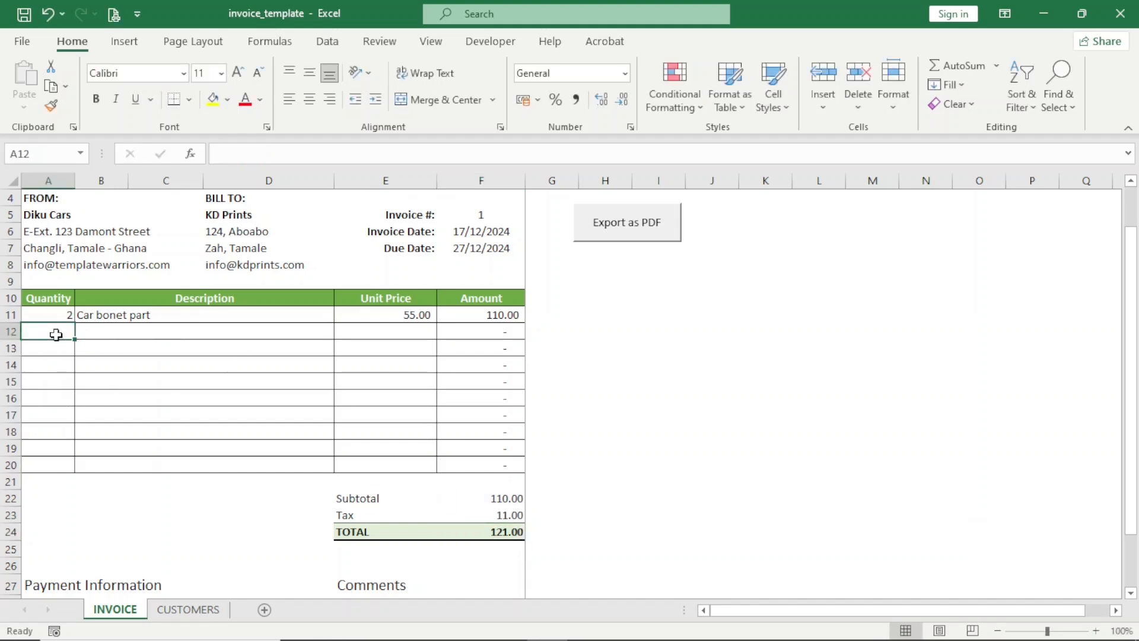
pyautogui.write('1')
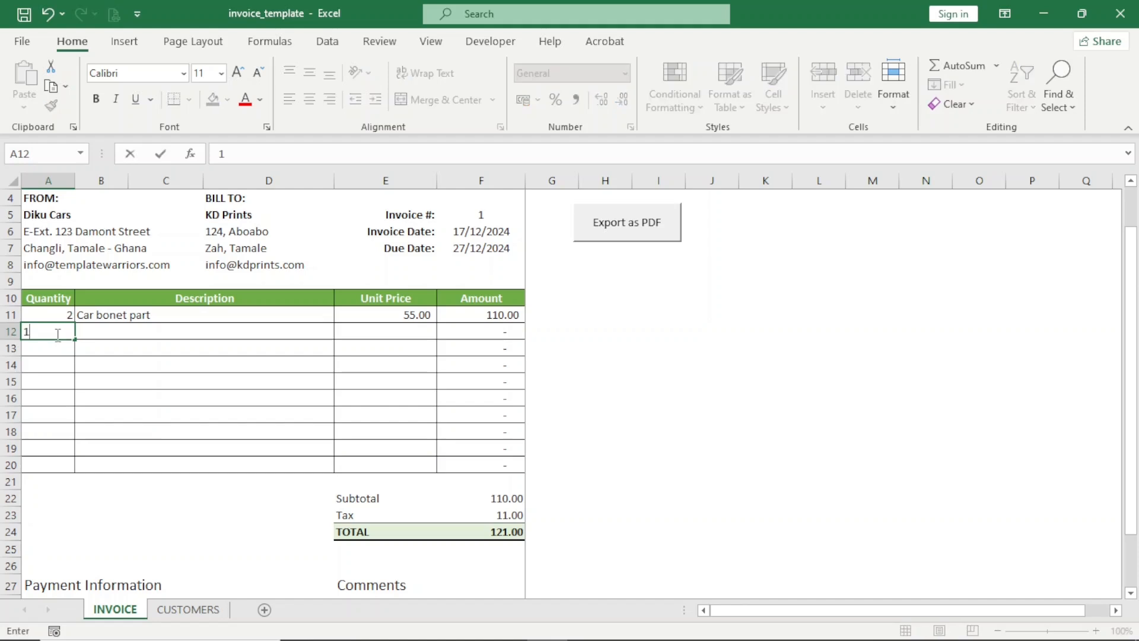
pyautogui.press('Tab')
pyautogui.write('Product')
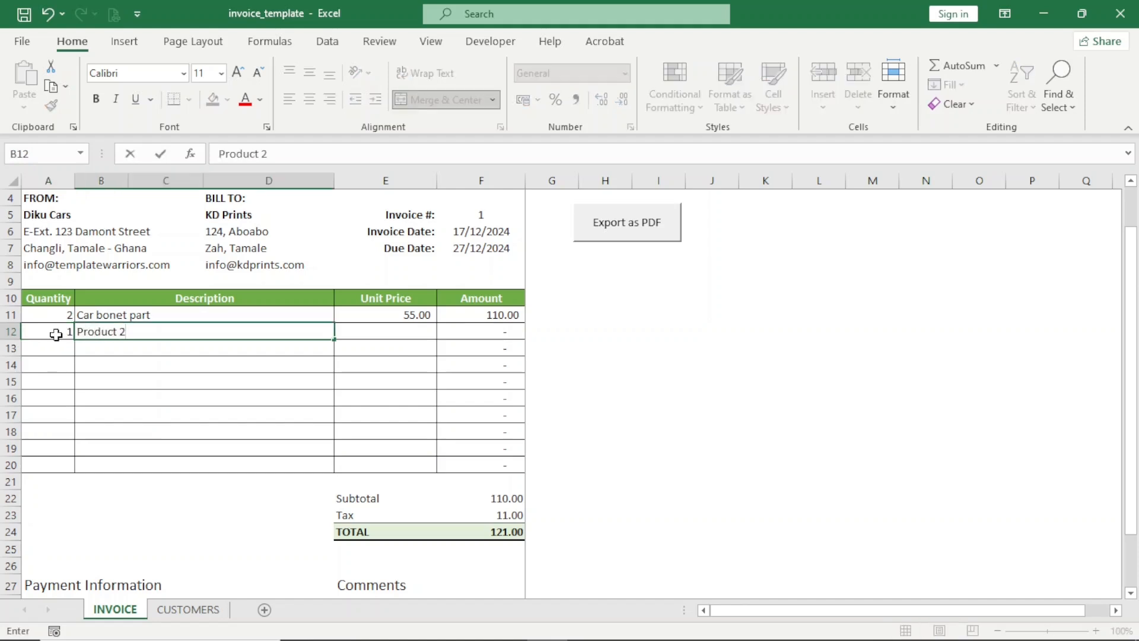
pyautogui.press('Tab')
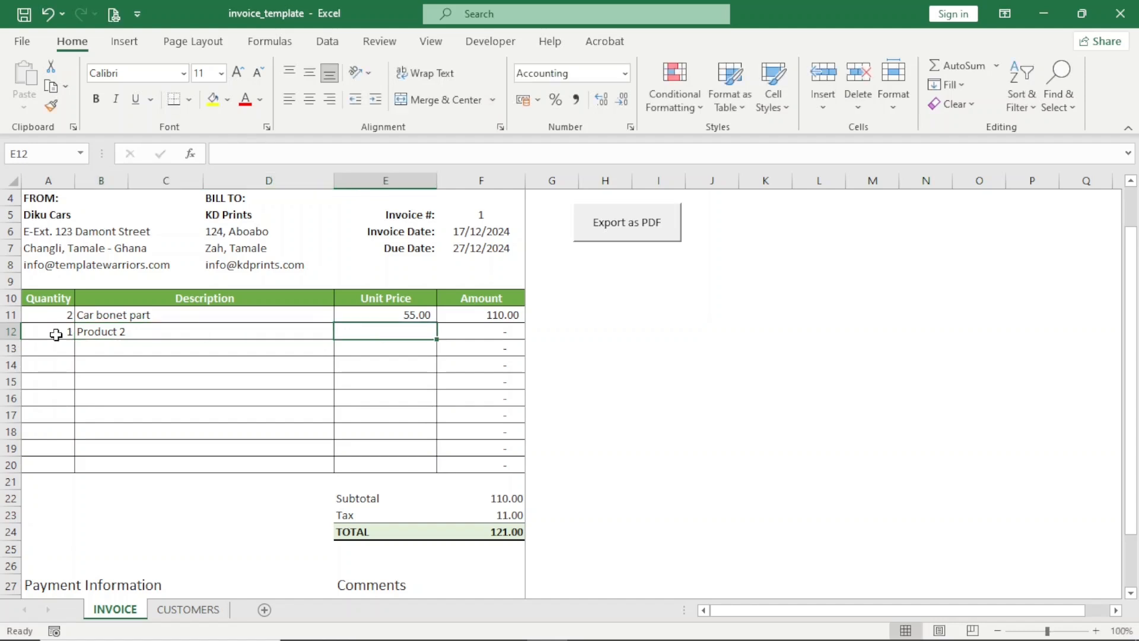
pyautogui.write('100')
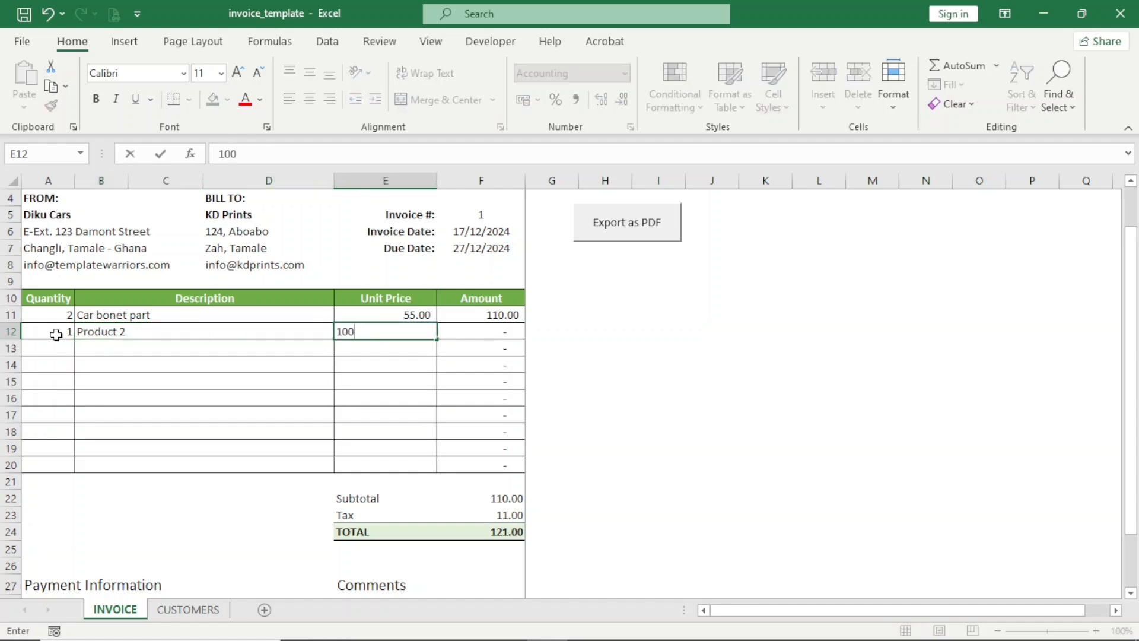
pyautogui.press('Return')
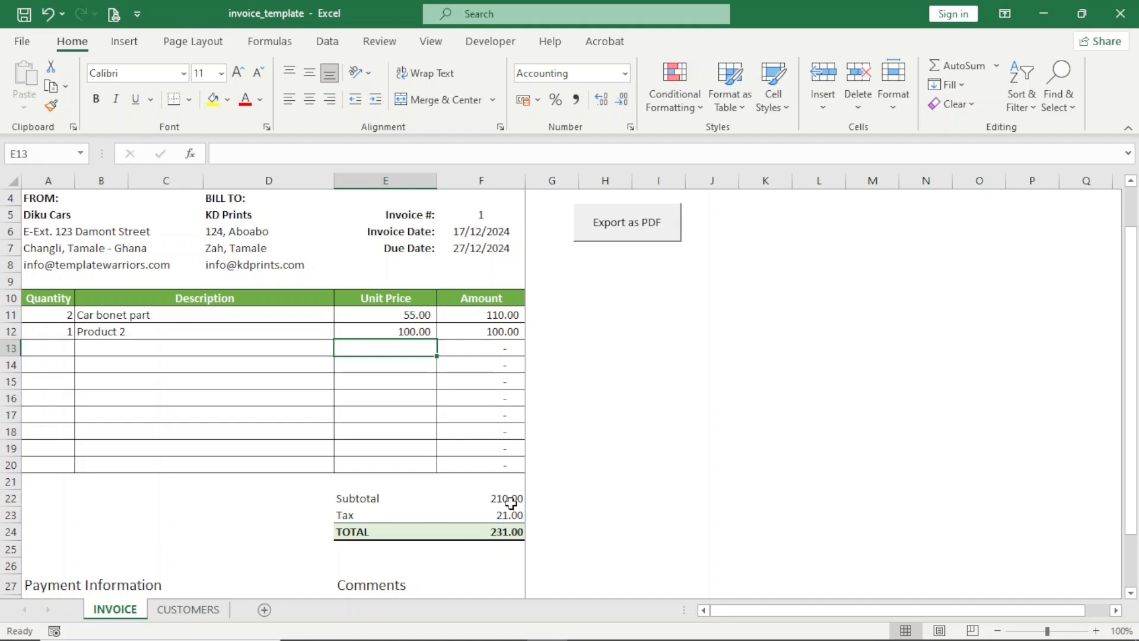
pyautogui.click(506, 534)
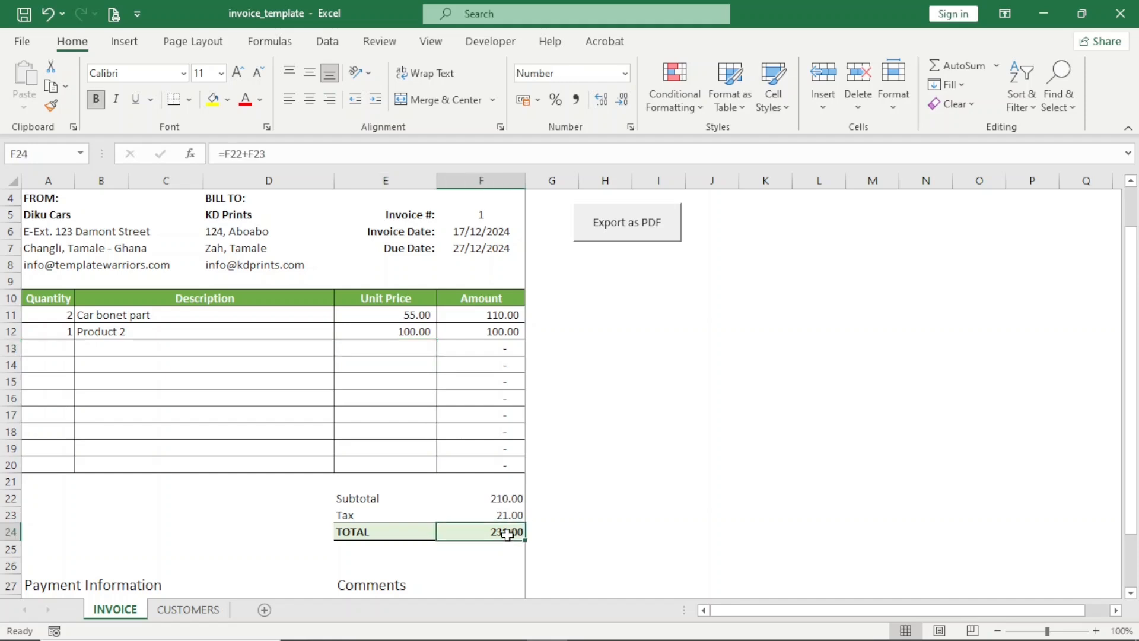
# - Scroll the invoice up and down to review the line items and totals
pyautogui.scroll(1, 527, 399)
pyautogui.scroll(-3, 526, 399)
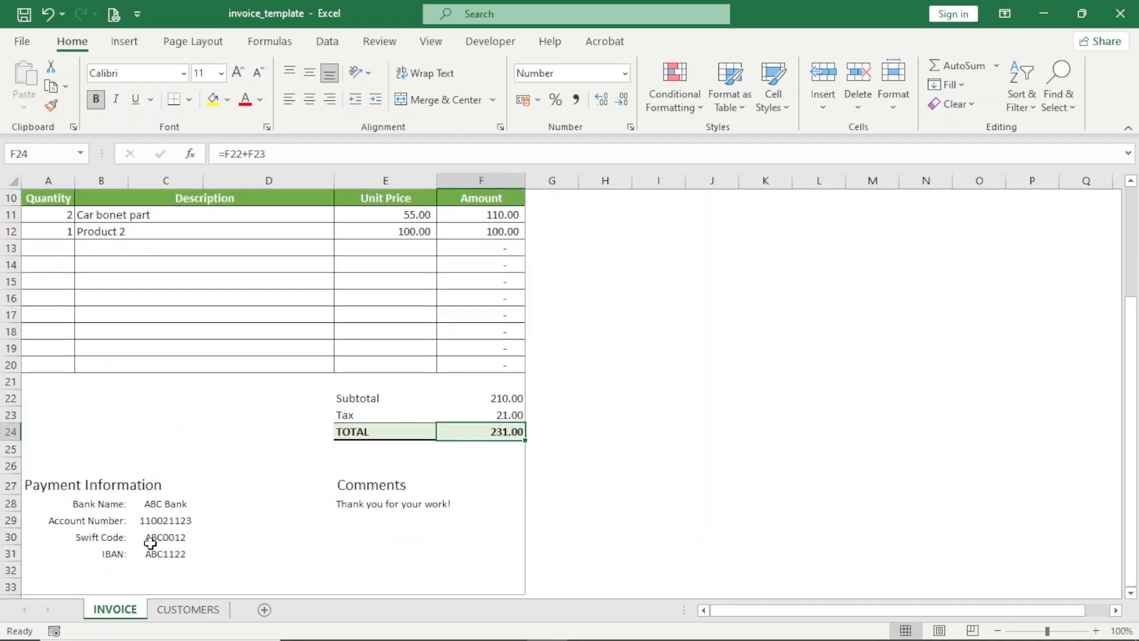
pyautogui.scroll(3, 368, 542)
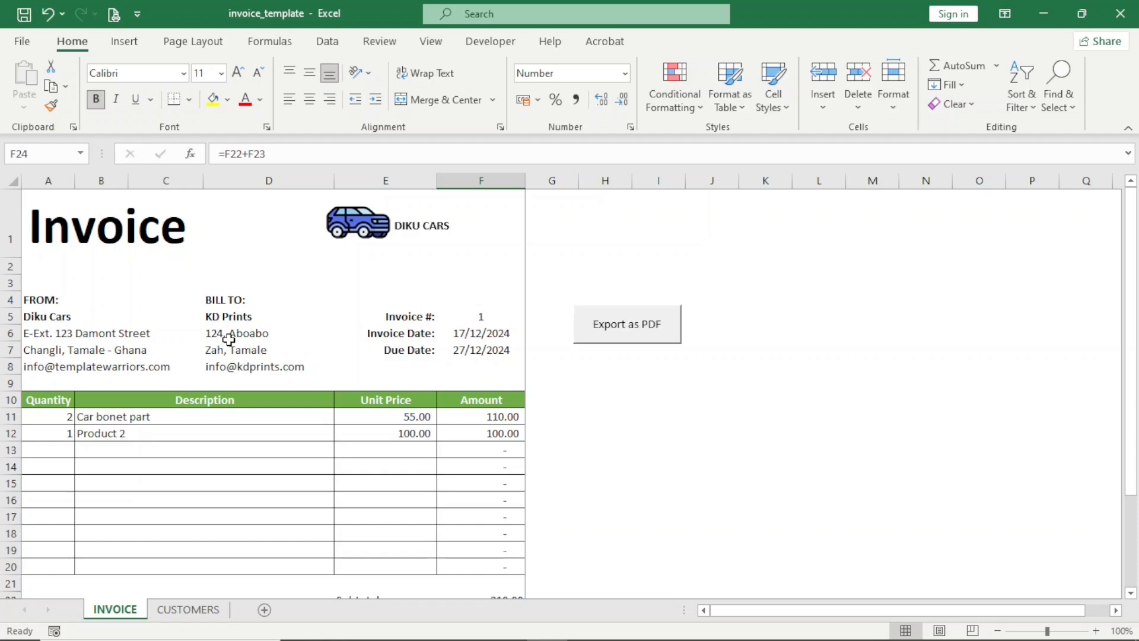
# - Export the invoice to PDF and select 1_KD Prints in the Invoices folder
pyautogui.click(624, 327)
pyautogui.moveTo(384, 627)
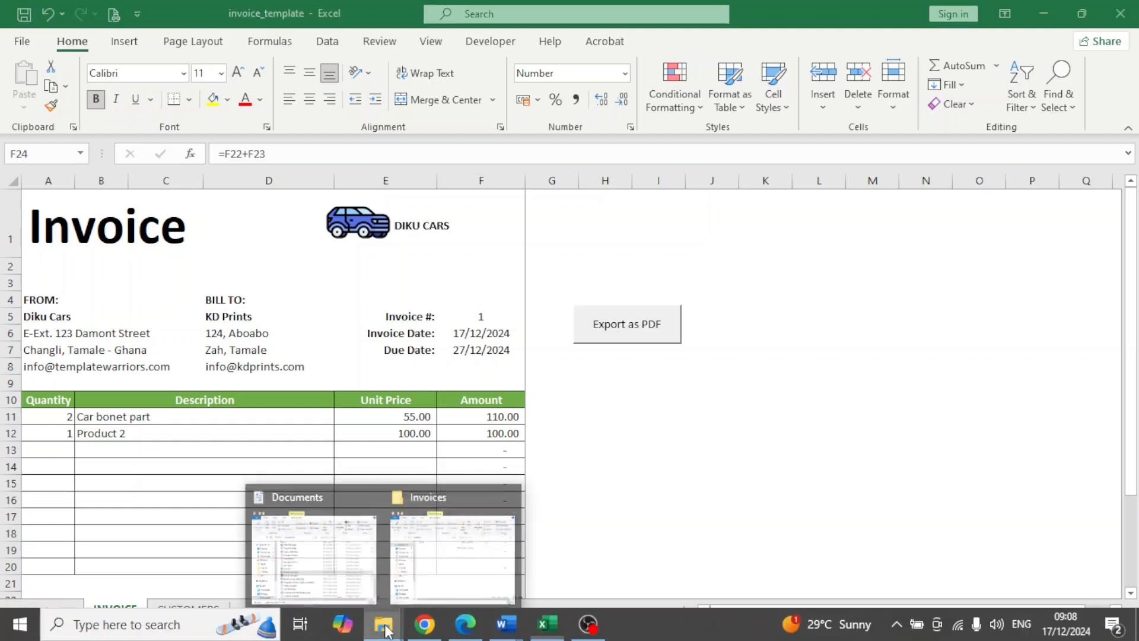
pyautogui.click(435, 571)
pyautogui.click(184, 188)
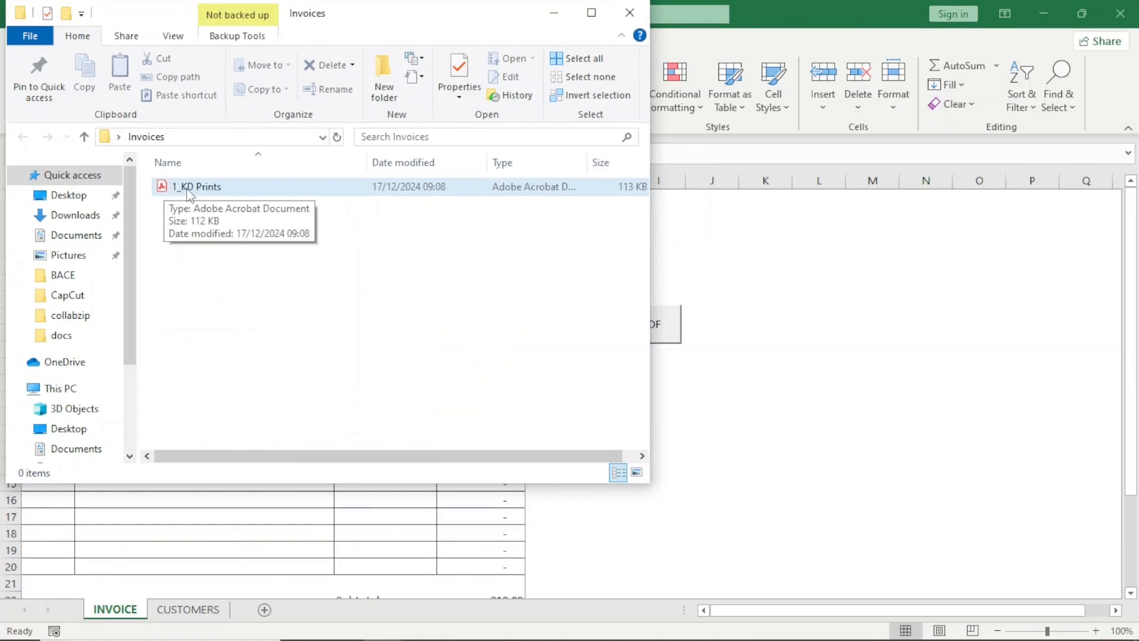
pyautogui.click(187, 191)
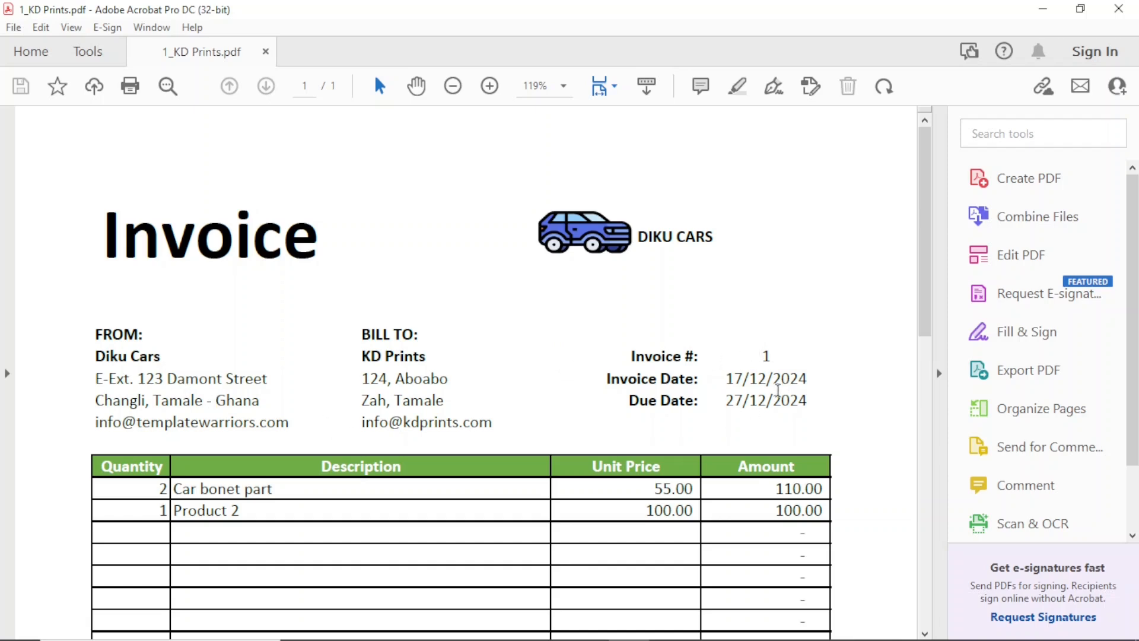
# - Review the 231.00 total in the 1_KD Prints PDF, then return to Excel
pyautogui.scroll(-3, 773, 415)
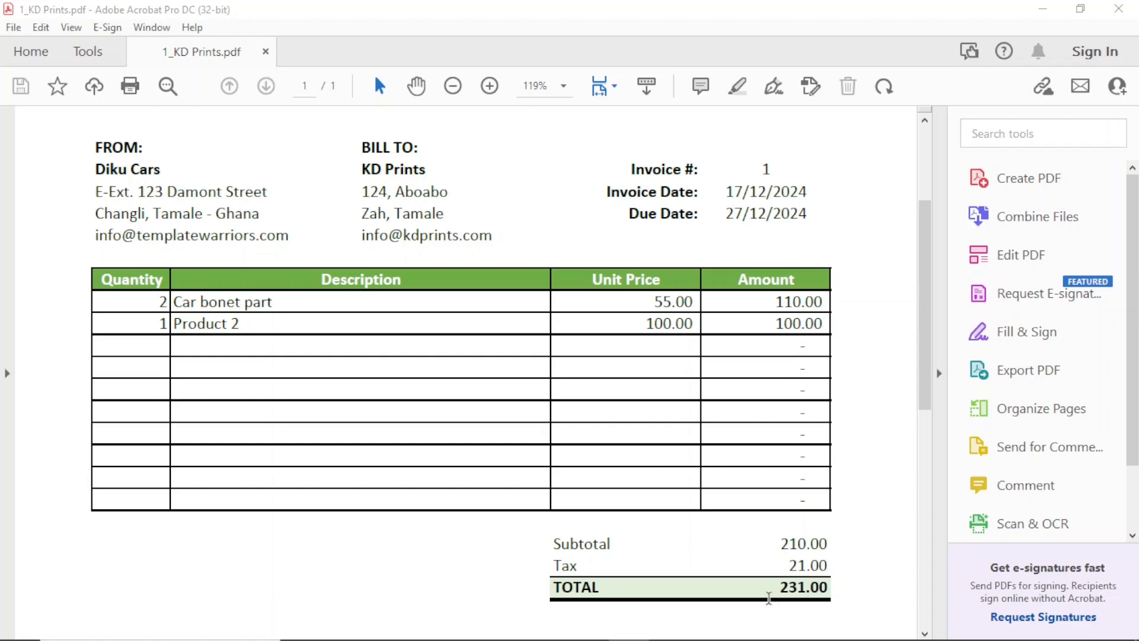
pyautogui.scroll(-5, 769, 604)
pyautogui.scroll(6, 770, 604)
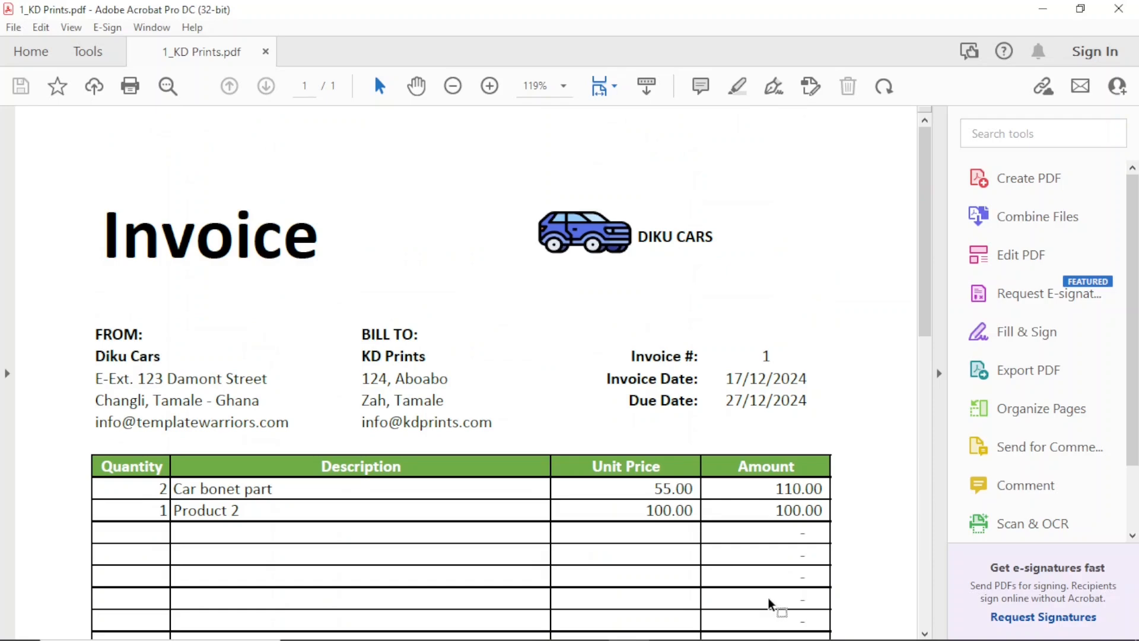
pyautogui.hotkey('alt', 'Tab')
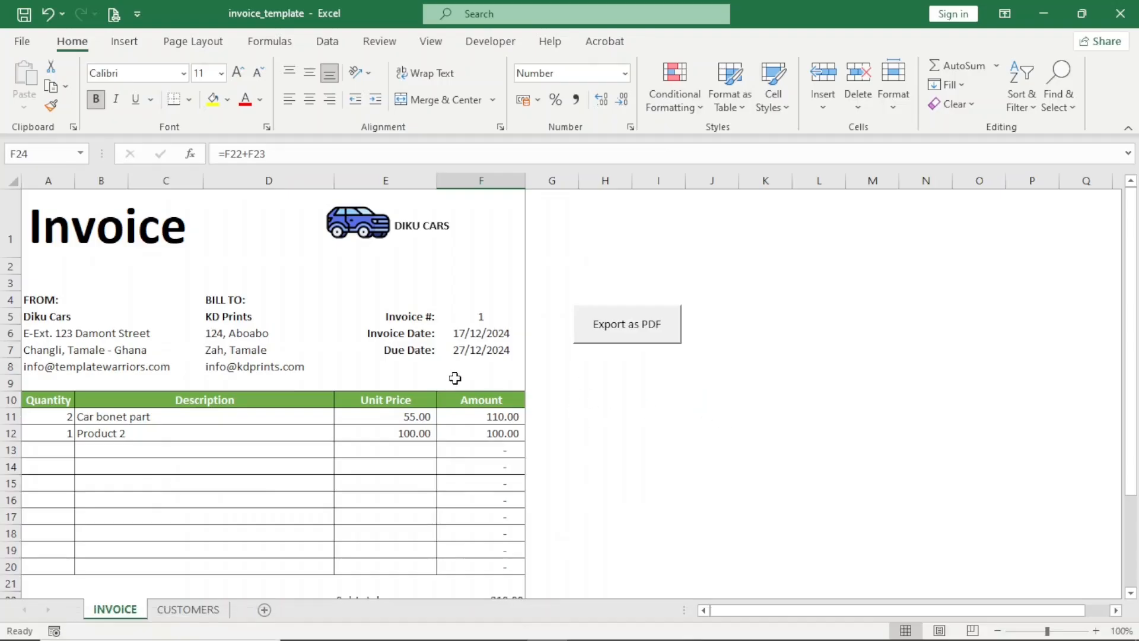
# - Set invoice number 3 in F5 and change the due date formula to =F6+14
pyautogui.click(613, 531)
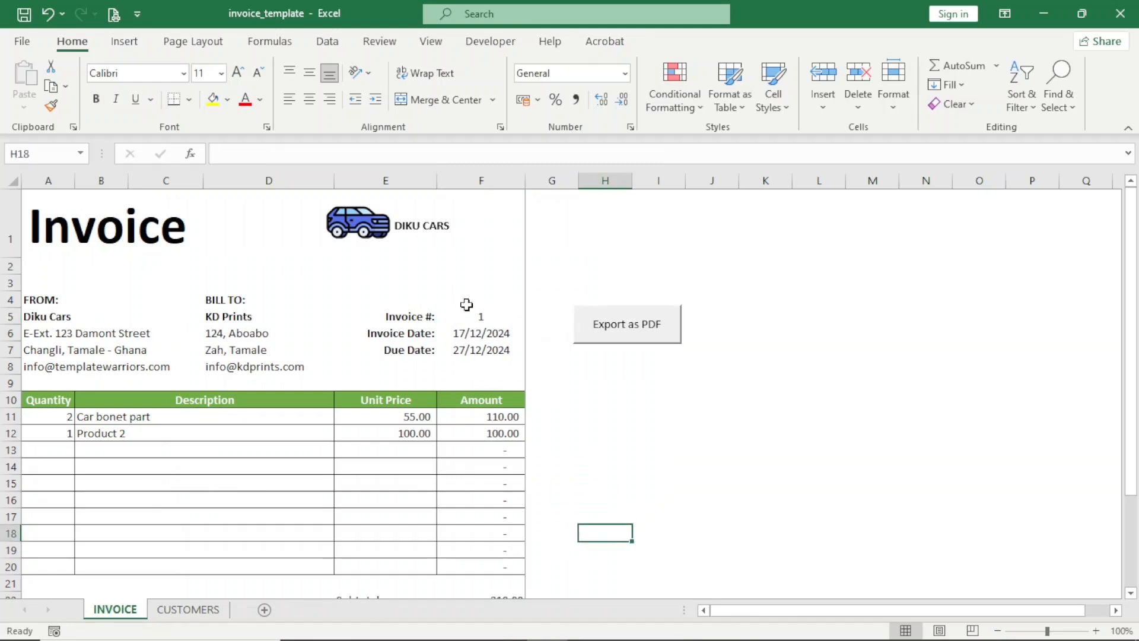
pyautogui.click(484, 317)
pyautogui.write('3')
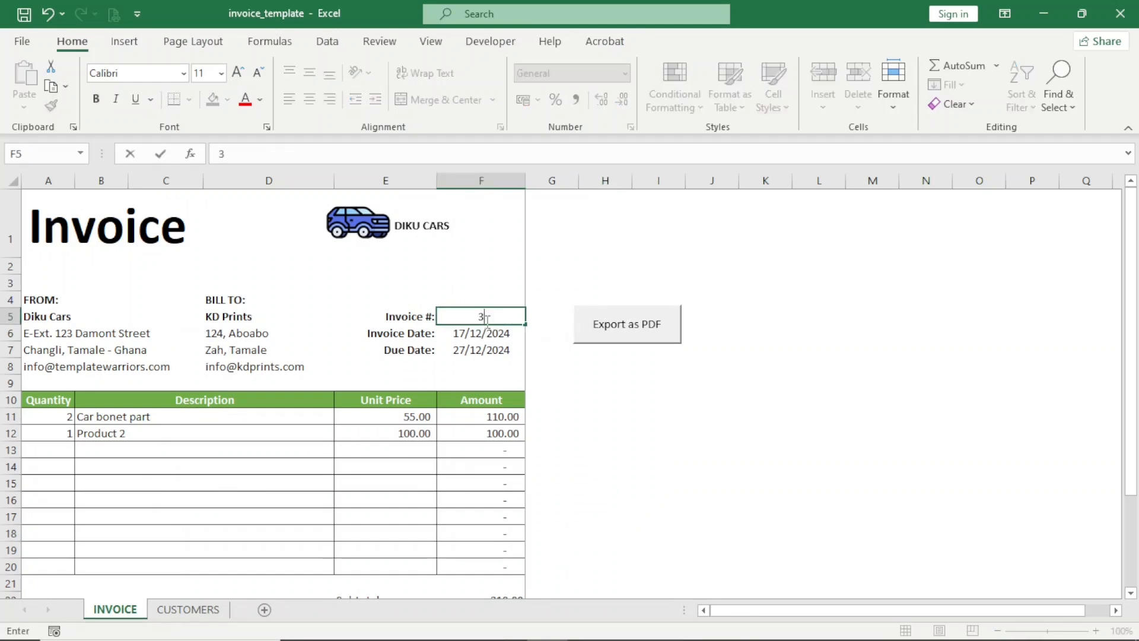
pyautogui.click(470, 351)
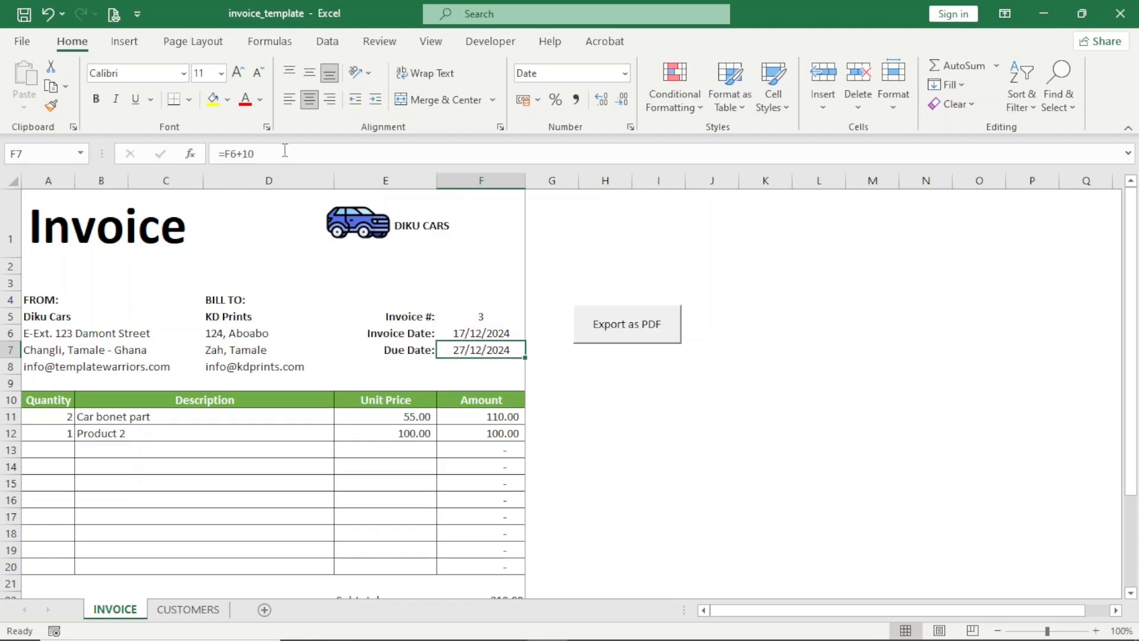
pyautogui.moveTo(250, 154); pyautogui.dragTo(268, 155)
pyautogui.press('BackSpace')
pyautogui.press('Return')
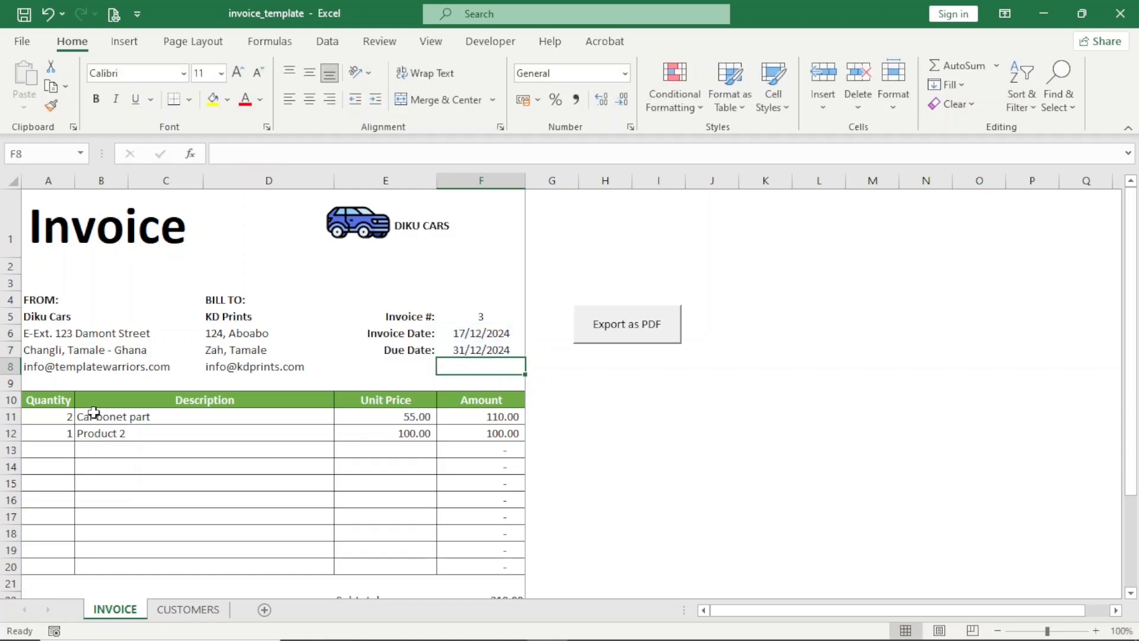
# - Give Product 2 quantity 3 at unit price 45, bringing the total to 269.50
pyautogui.click(53, 438)
pyautogui.write('3')
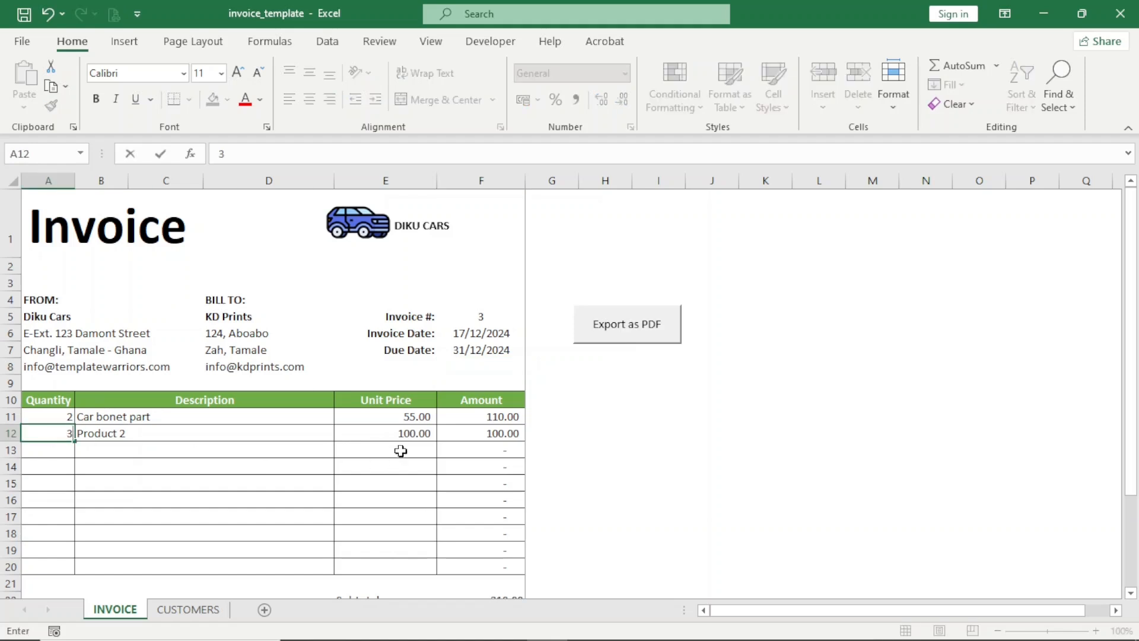
pyautogui.click(410, 436)
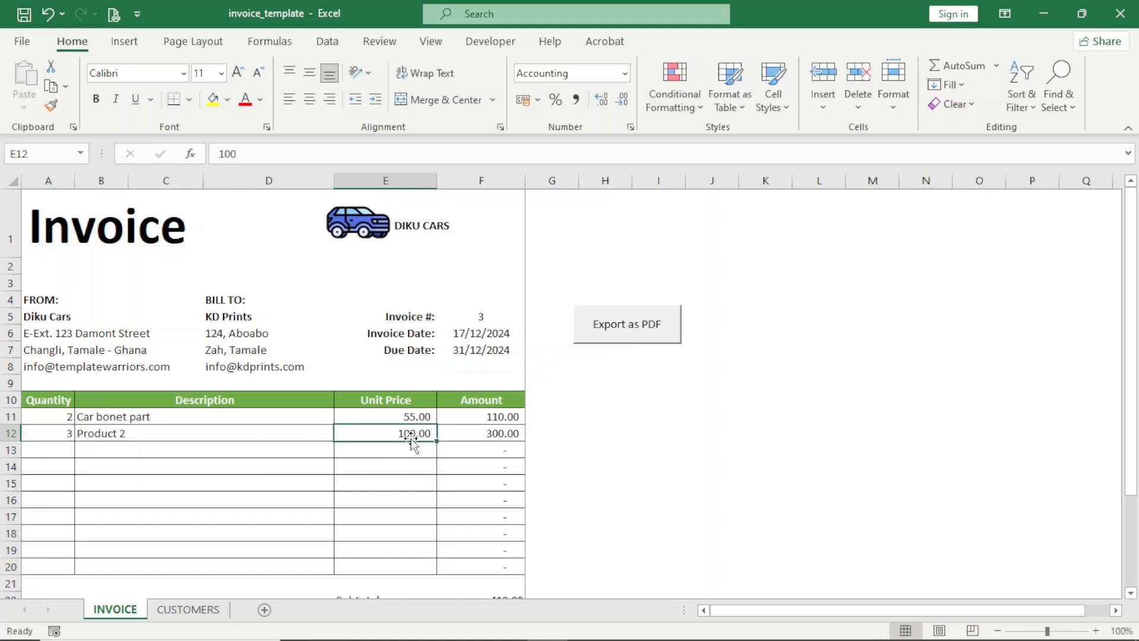
pyautogui.write('45')
pyautogui.press('Return')
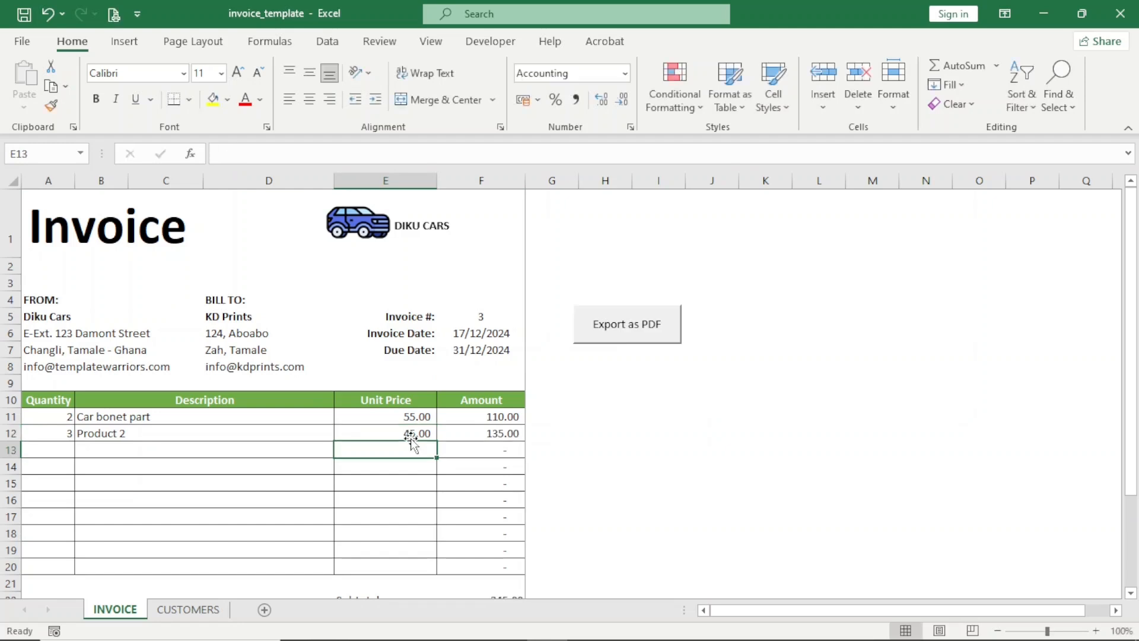
pyautogui.scroll(-3, 411, 442)
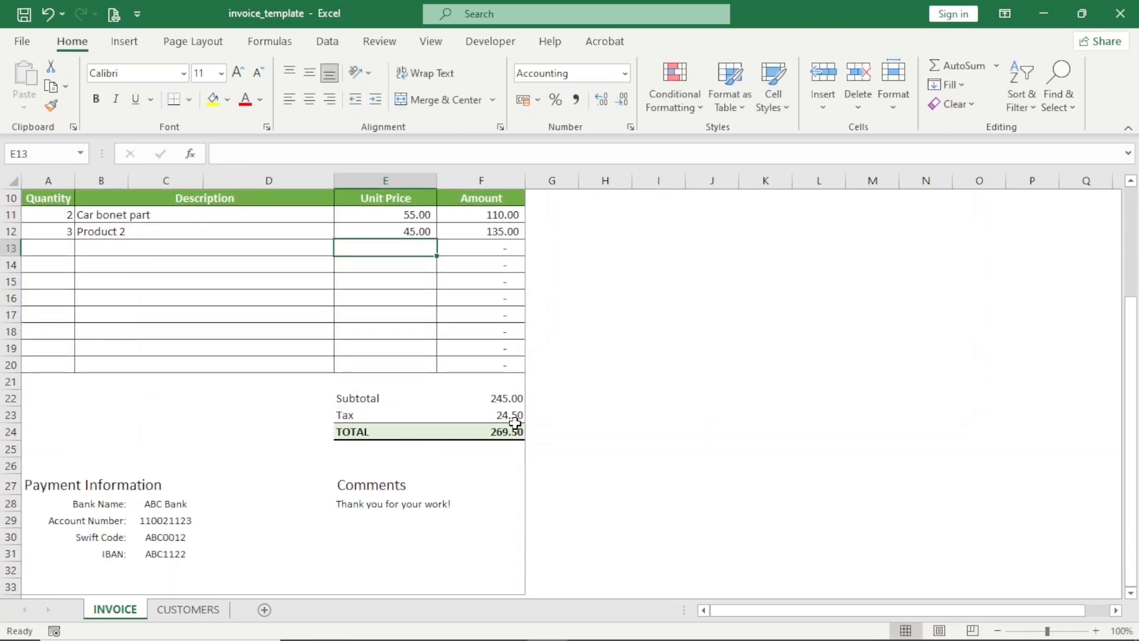
pyautogui.scroll(3, 560, 398)
# - Export the invoice as 3_KD Prints PDF, open it from the Invoices folder, then go back to Excel
pyautogui.click(636, 326)
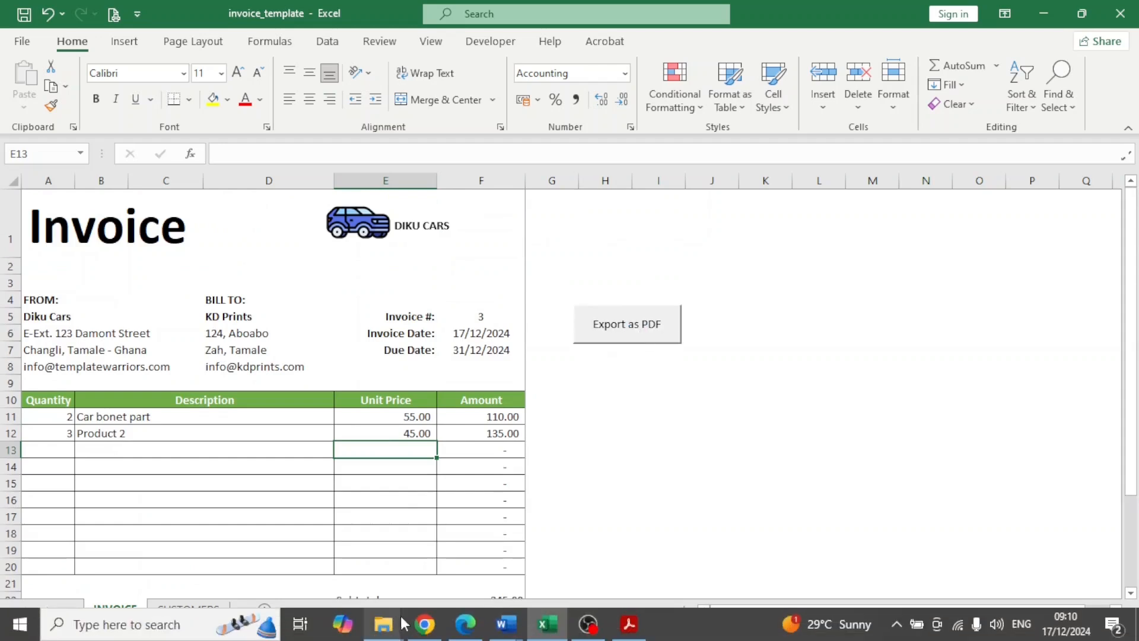
pyautogui.moveTo(393, 632)
pyautogui.click(449, 578)
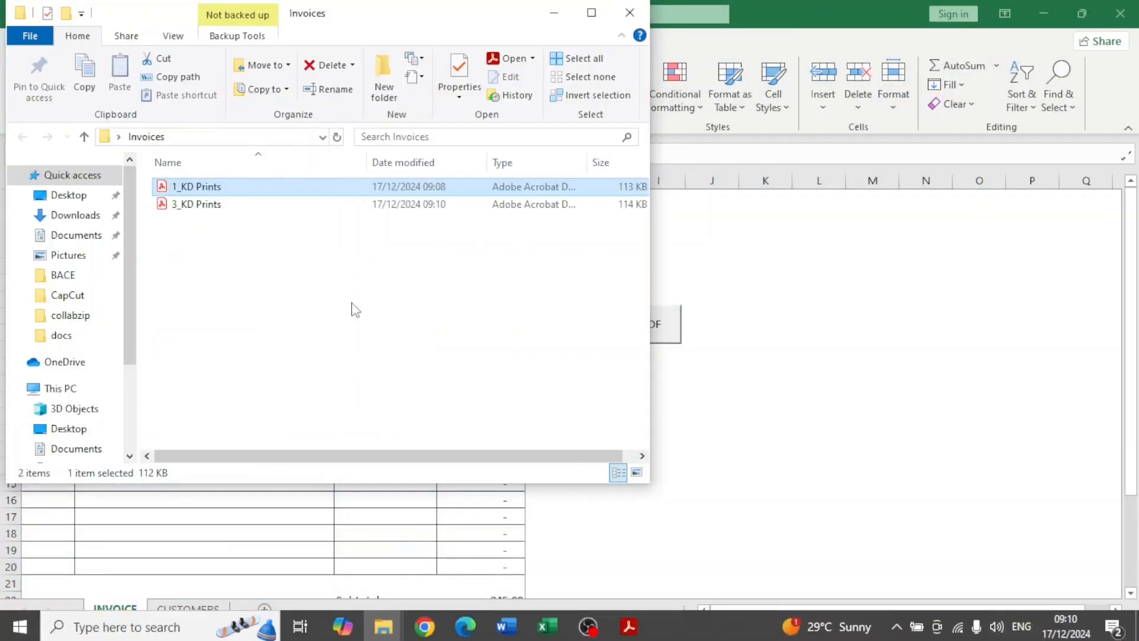
pyautogui.click(195, 209)
pyautogui.doubleClick(198, 212)
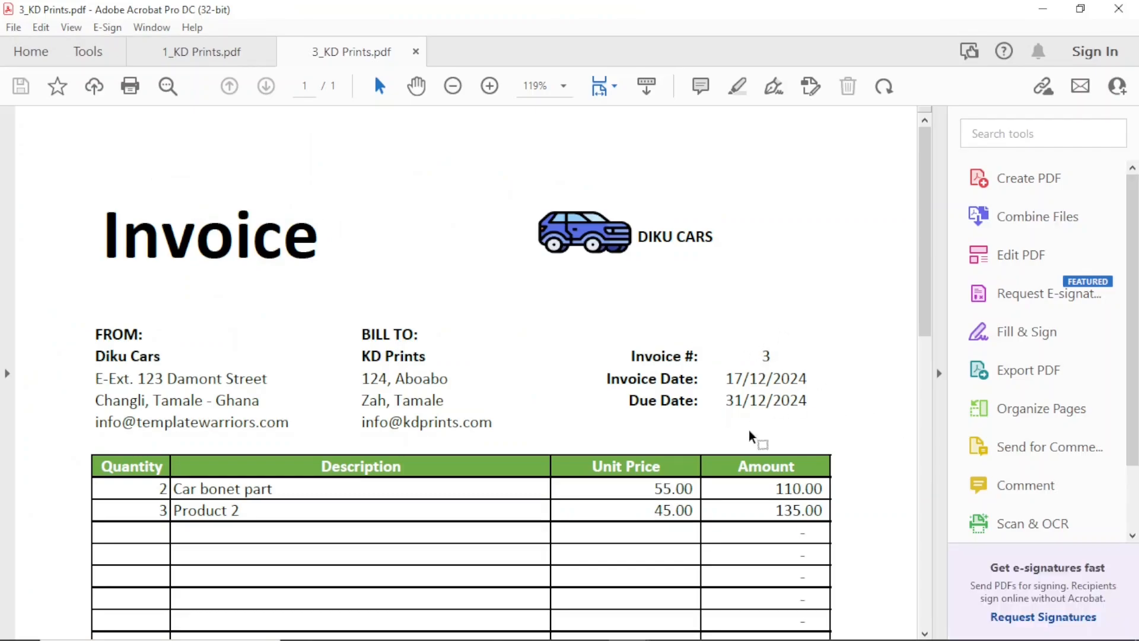
pyautogui.hotkey('alt', 'Tab')
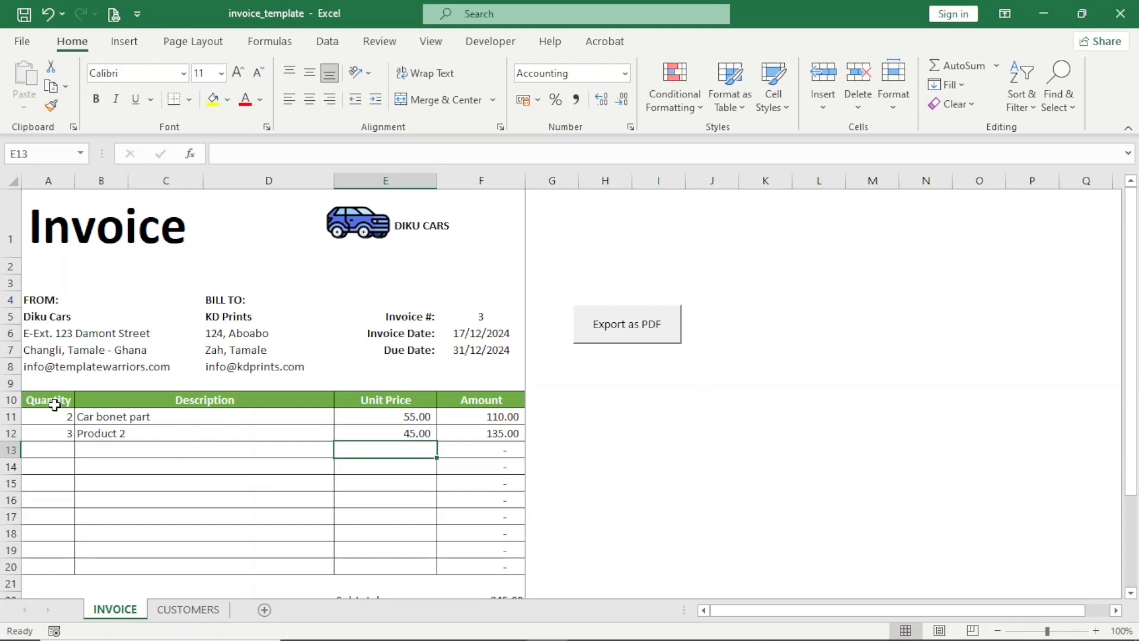
# - Fill the A10:F10 header row (Quantity, Description, Unit Price, Amount) with Dark Blue
pyautogui.moveTo(44, 400); pyautogui.dragTo(451, 402)
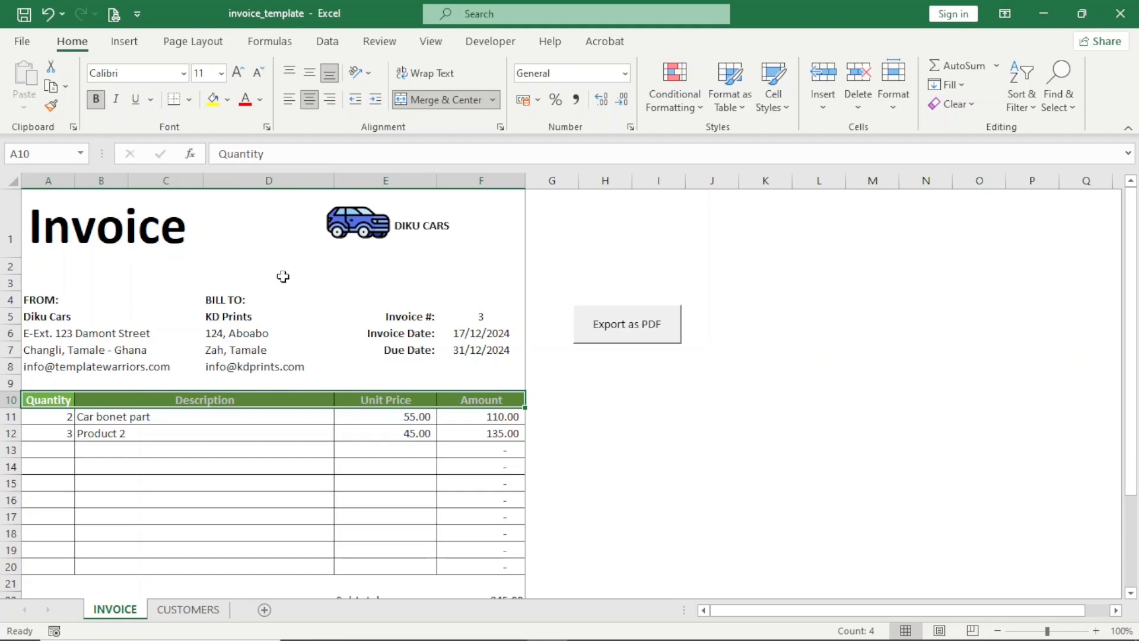
pyautogui.click(228, 100)
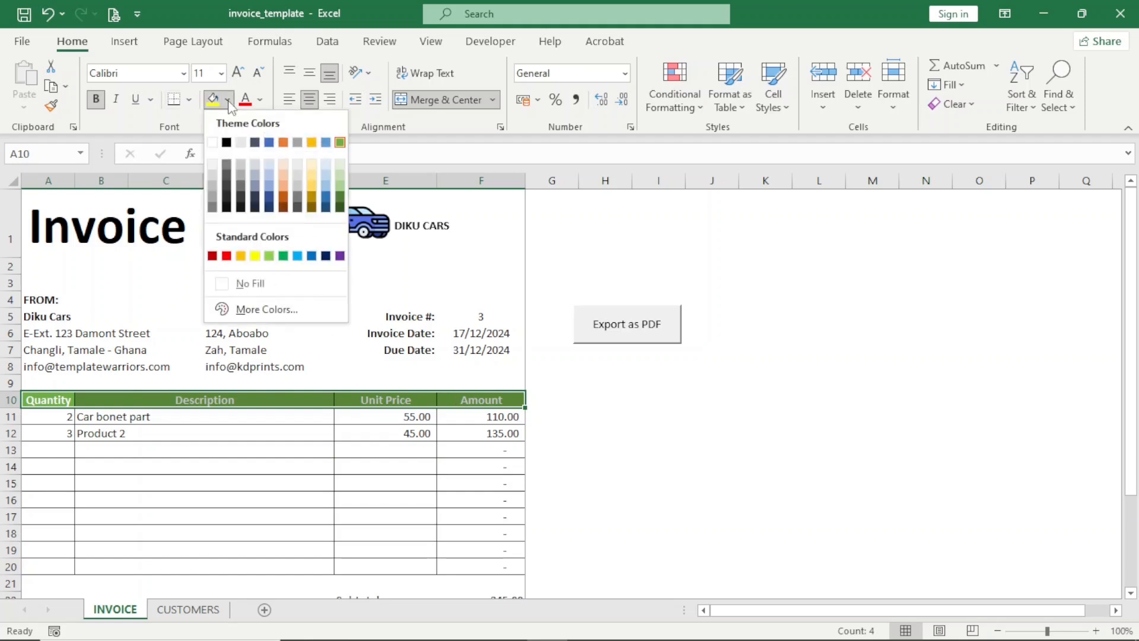
pyautogui.click(326, 257)
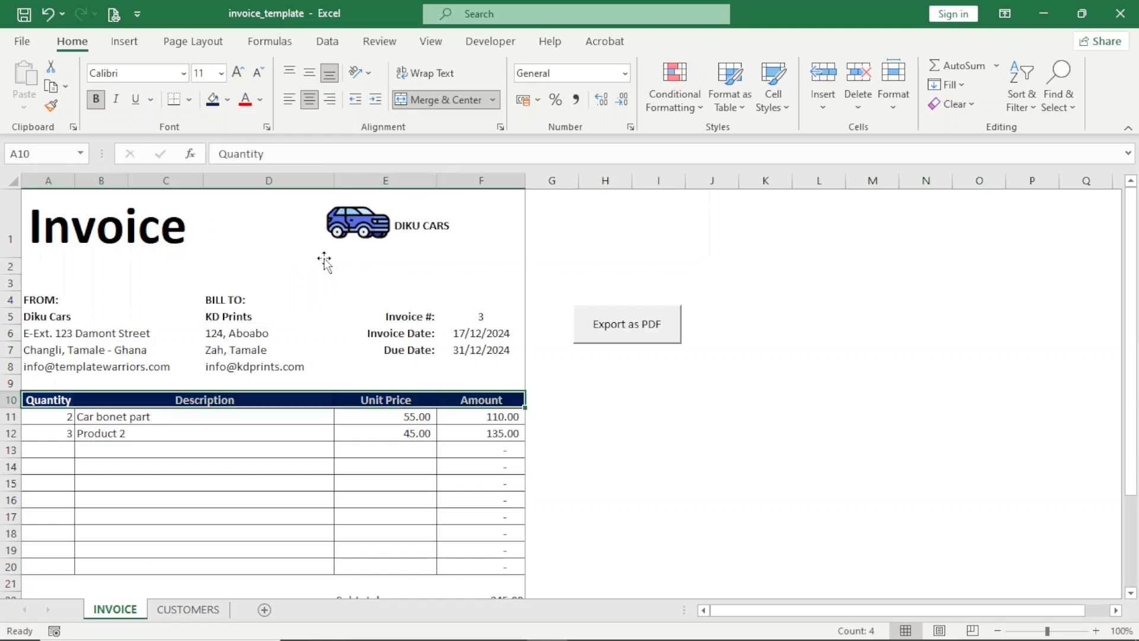
pyautogui.click(306, 333)
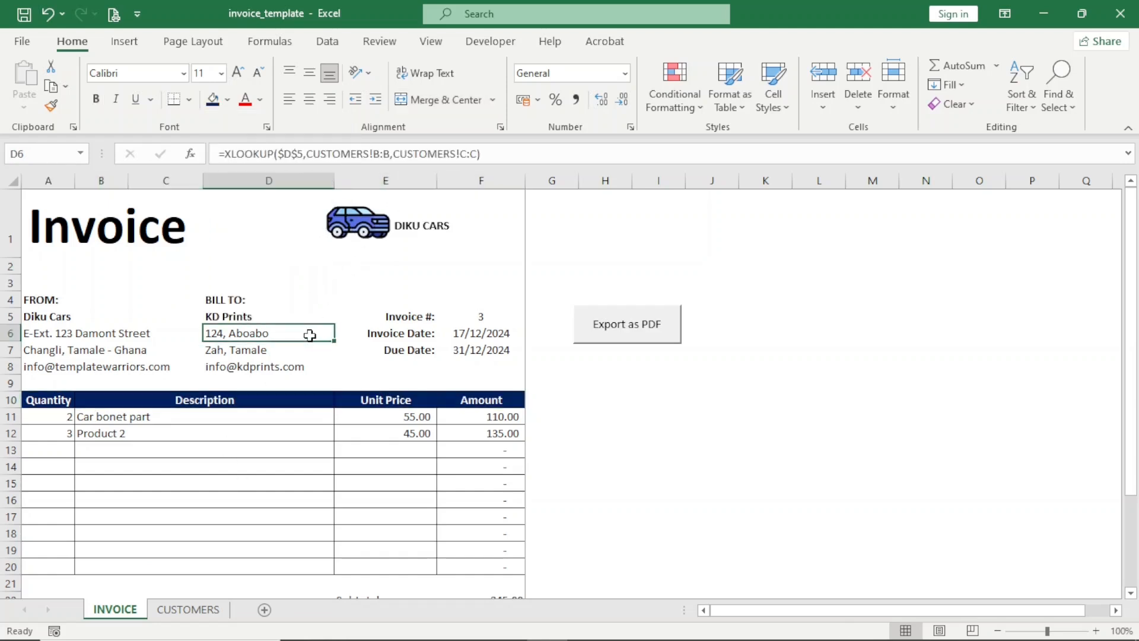